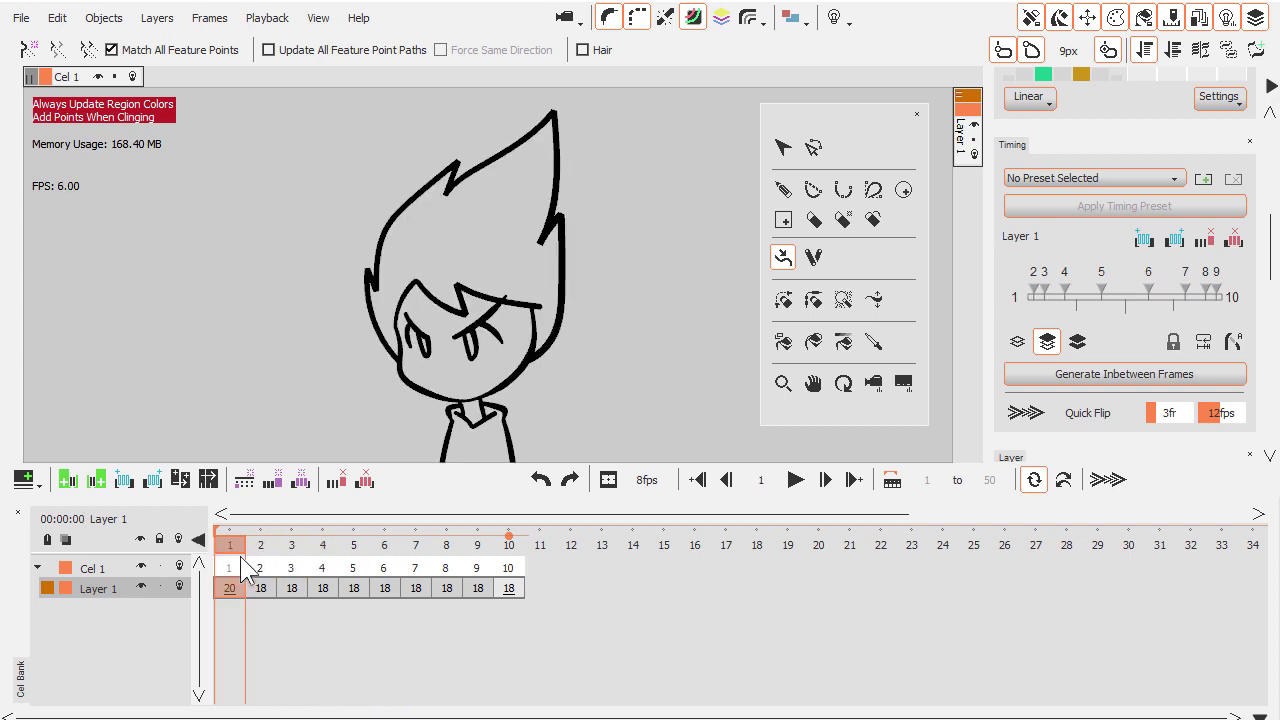
- On frame 10, show the onion skin images and draw the swept-back hair outline around the head with the pencil
click(513, 589)
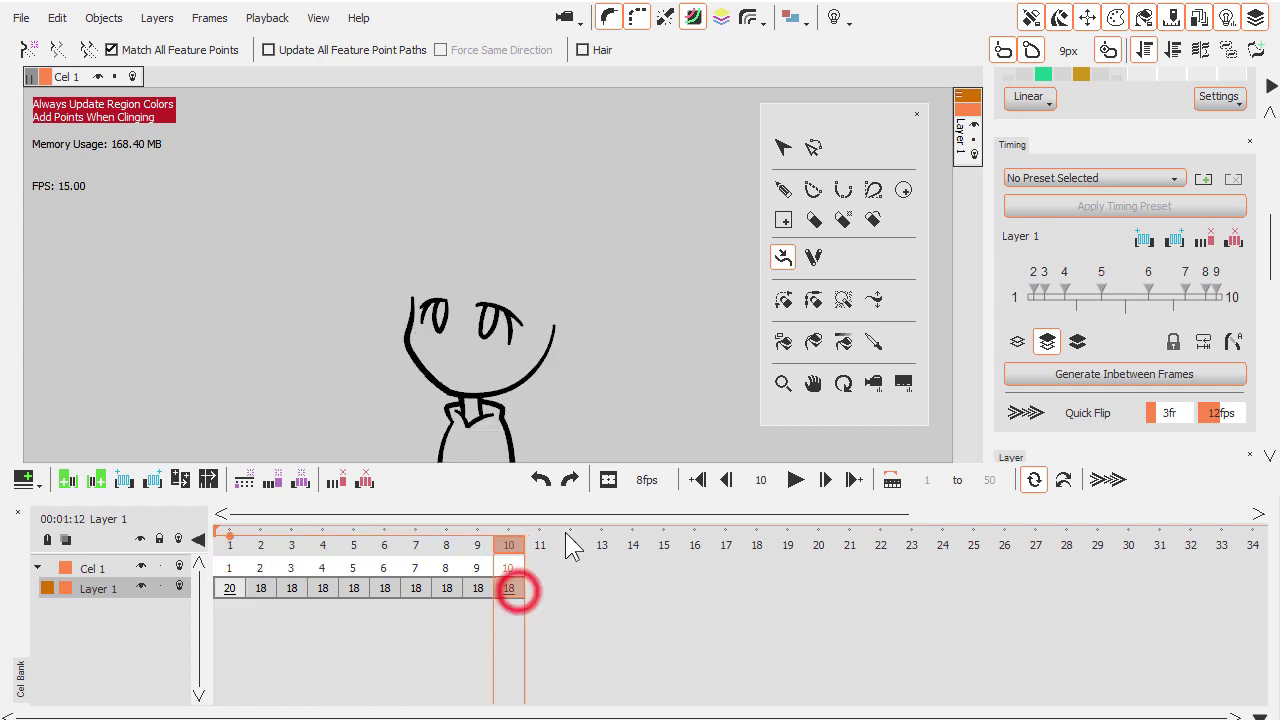
click(833, 18)
click(851, 41)
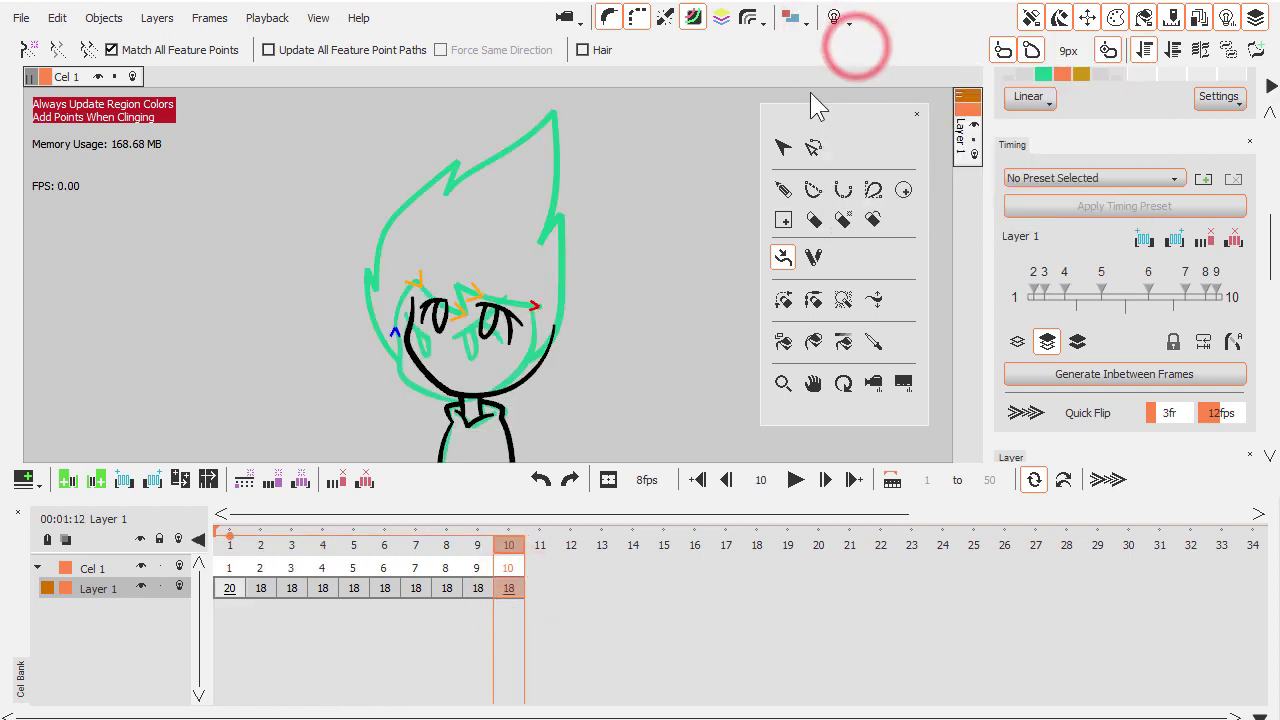
click(783, 190)
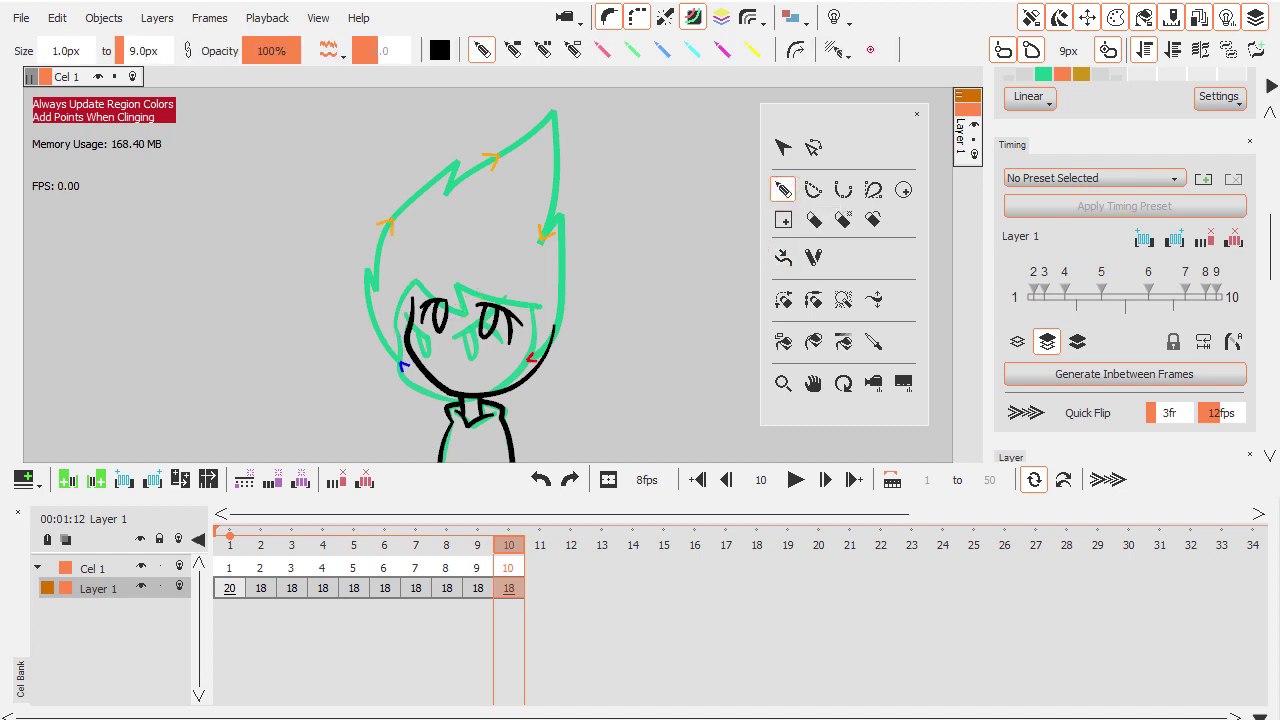
mouse_move(405, 340)
mouse_down()
mouse_move(383, 282)
mouse_move(400, 232)
mouse_move(433, 201)
mouse_up()
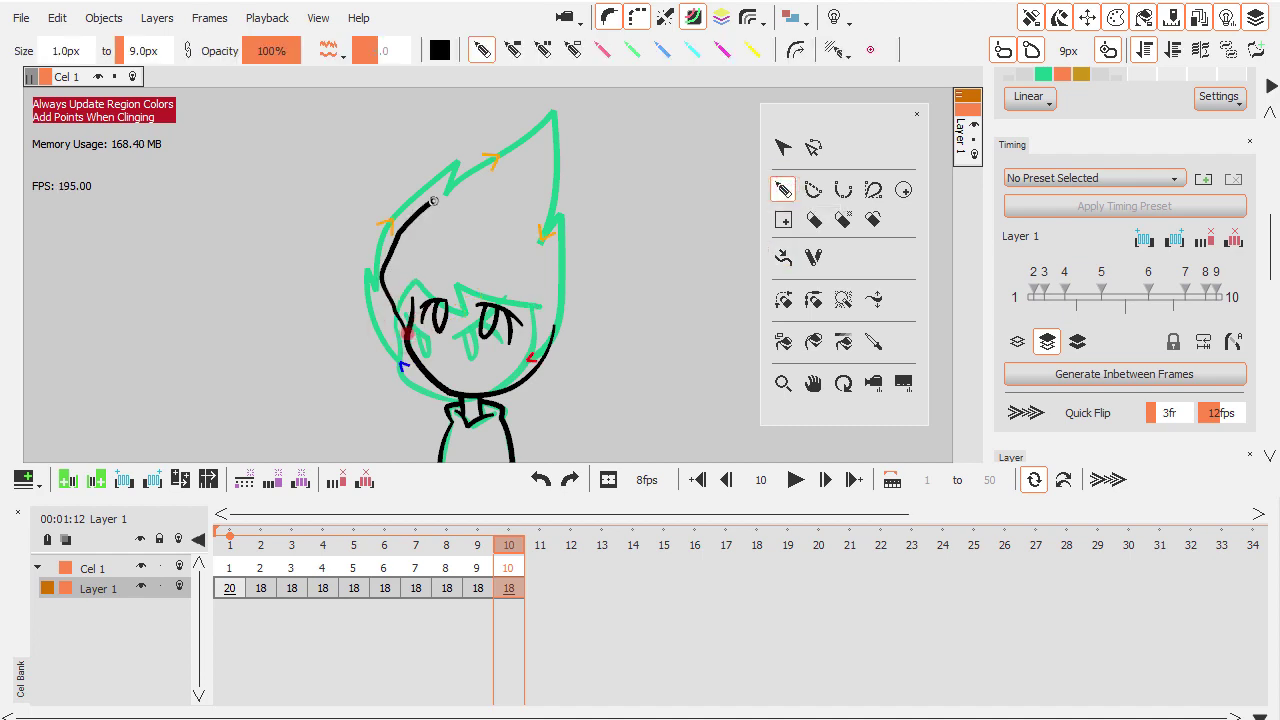
mouse_move(537, 184)
mouse_down()
mouse_move(642, 214)
mouse_move(670, 295)
mouse_move(634, 280)
mouse_move(645, 290)
mouse_move(582, 335)
mouse_move(604, 340)
mouse_move(547, 377)
mouse_move(560, 394)
mouse_move(530, 384)
mouse_up()
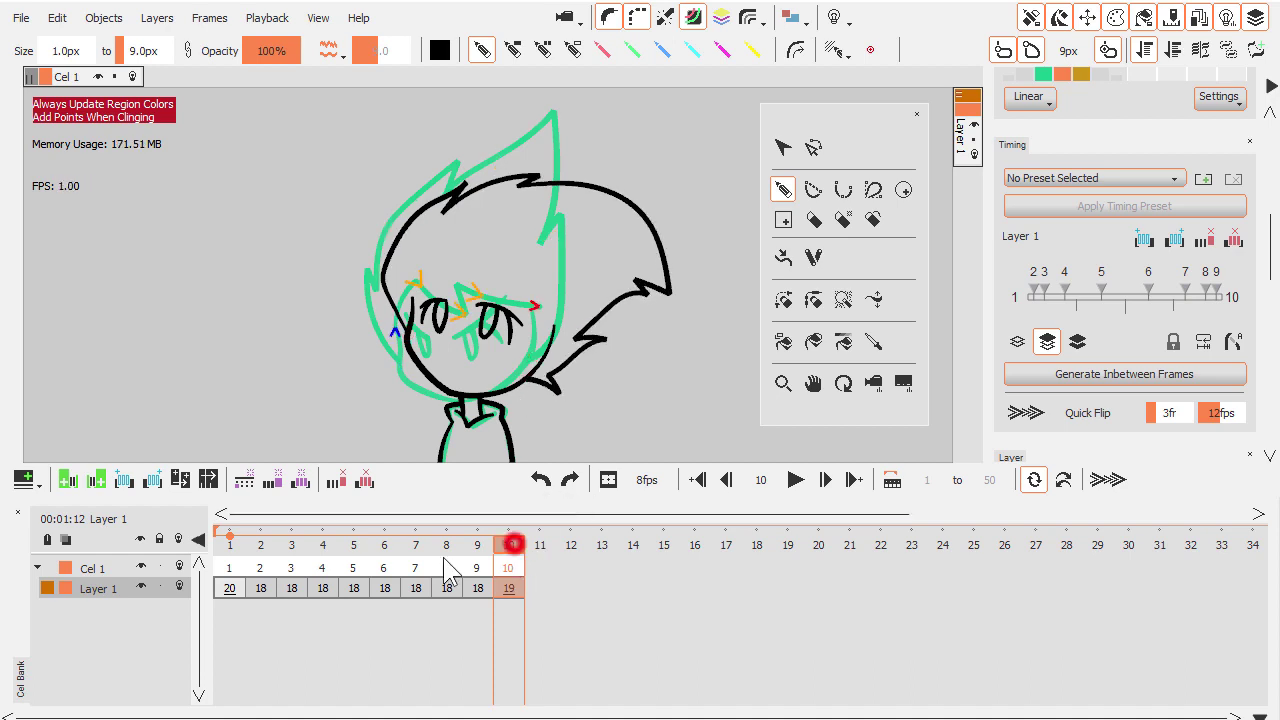
- Turn off the onion skin images and generate the inbetween frames between keyframes 1 and 10
click(392, 568)
click(841, 20)
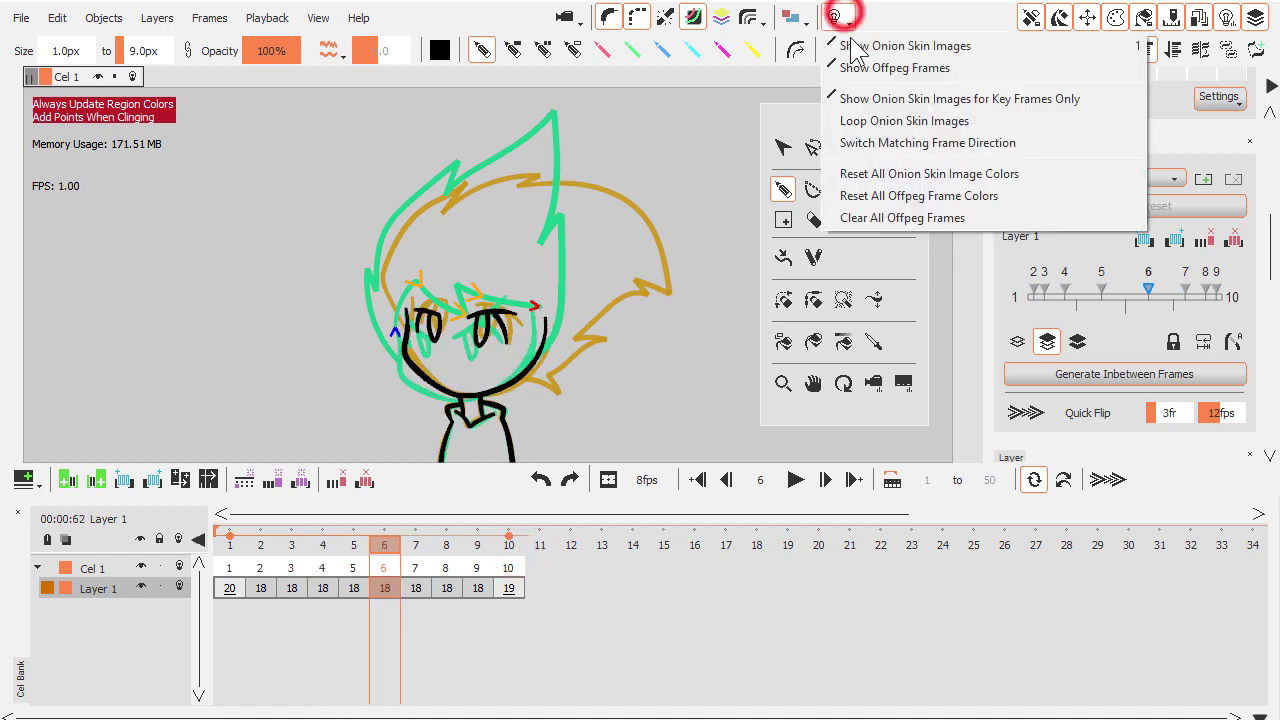
click(850, 43)
click(1068, 377)
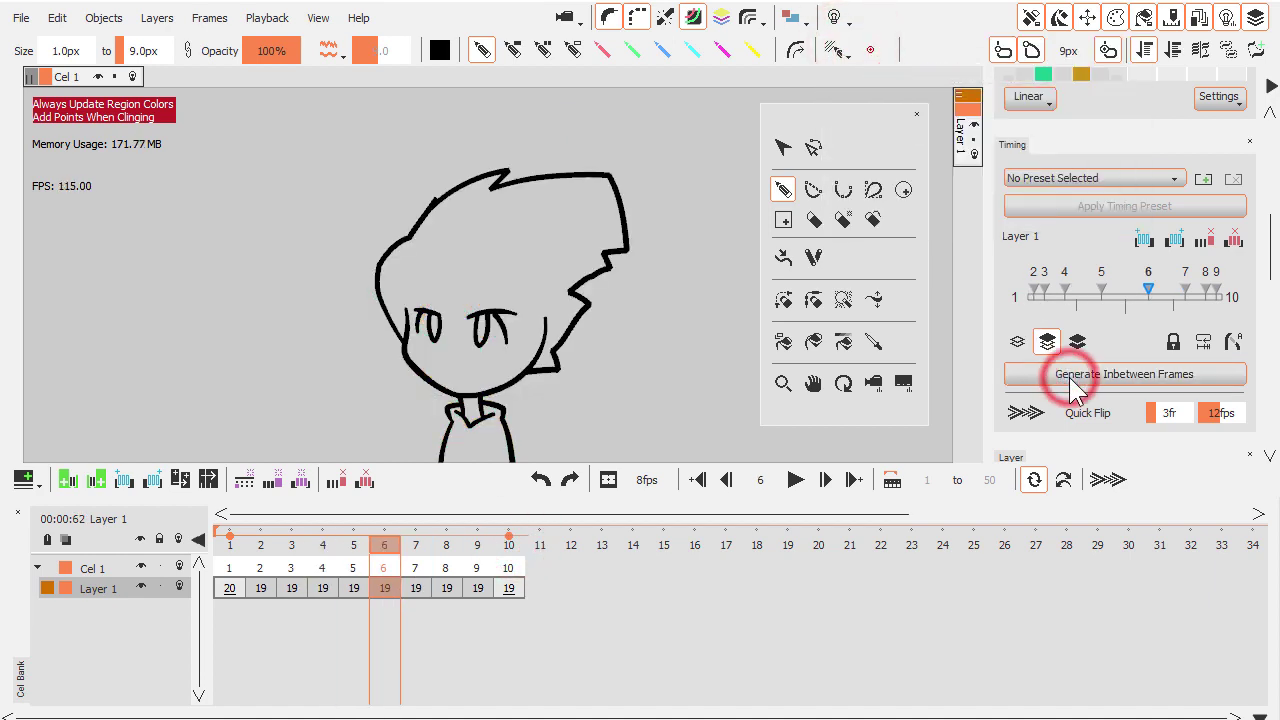
drag(391, 540, 233, 570)
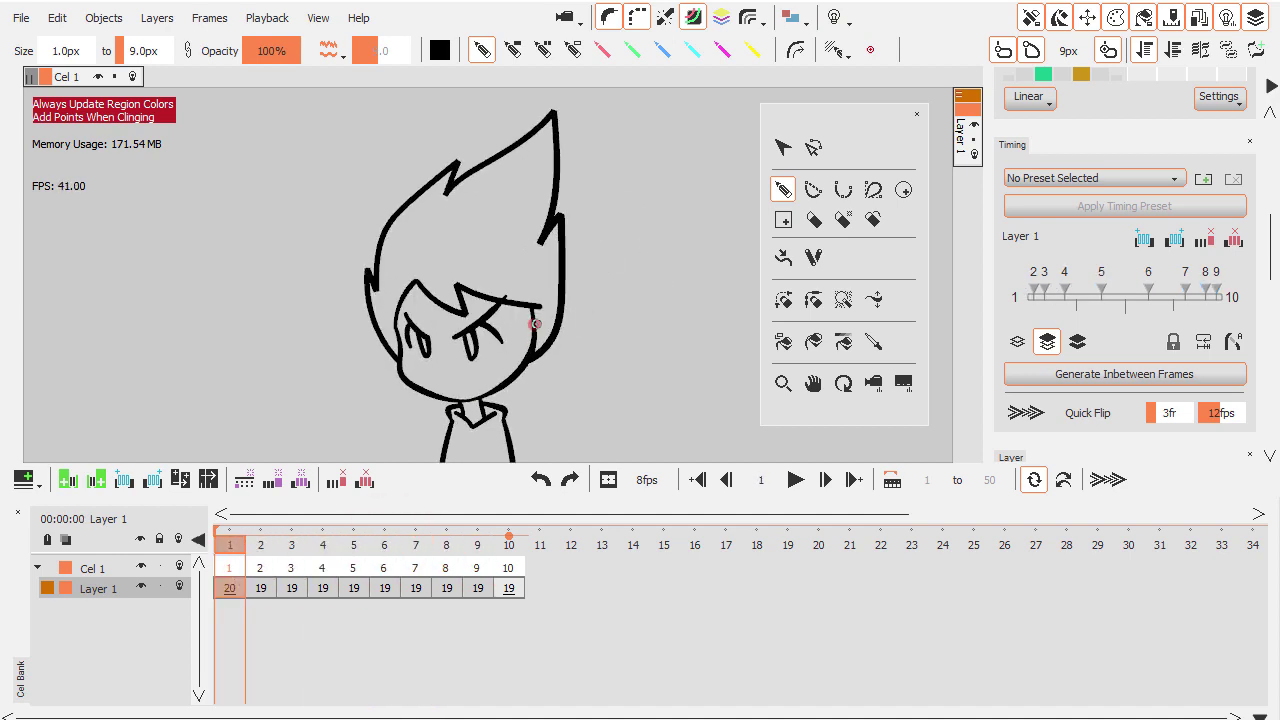
- On frame 1, match the hair outline's feature points to frame 10 with Match All Feature Points turned off
click(783, 257)
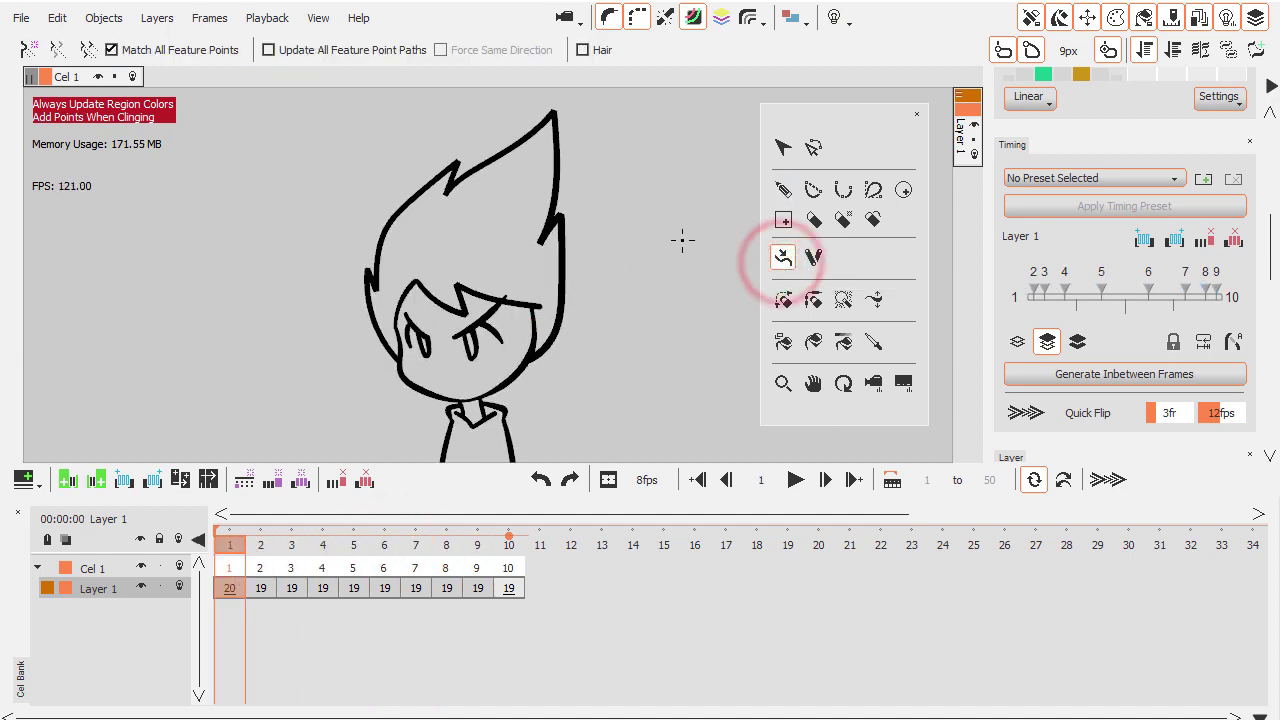
click(557, 187)
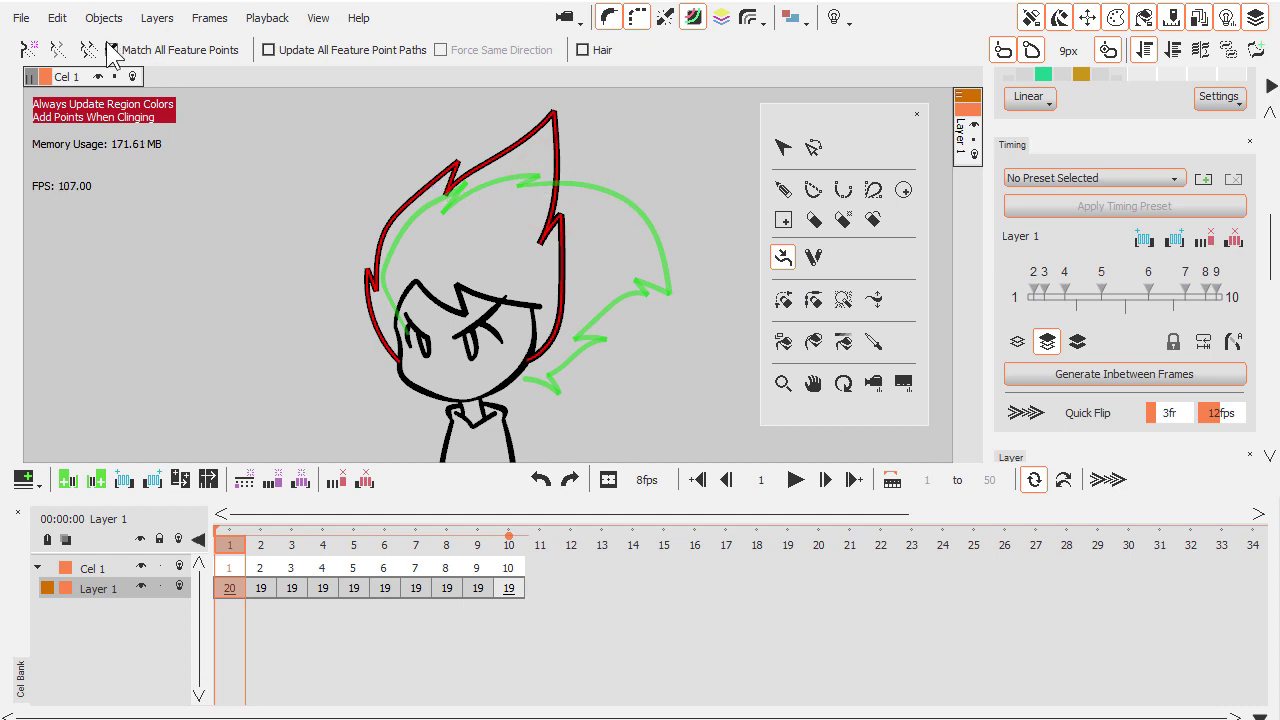
click(143, 50)
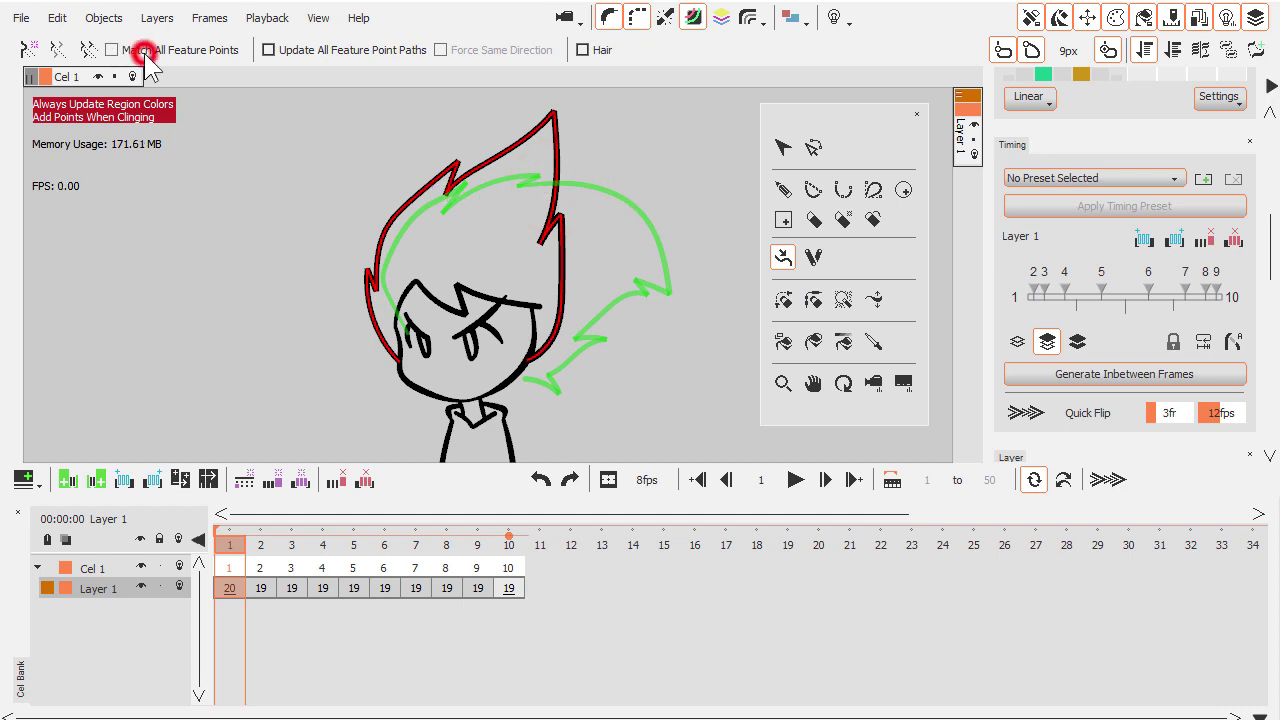
click(57, 50)
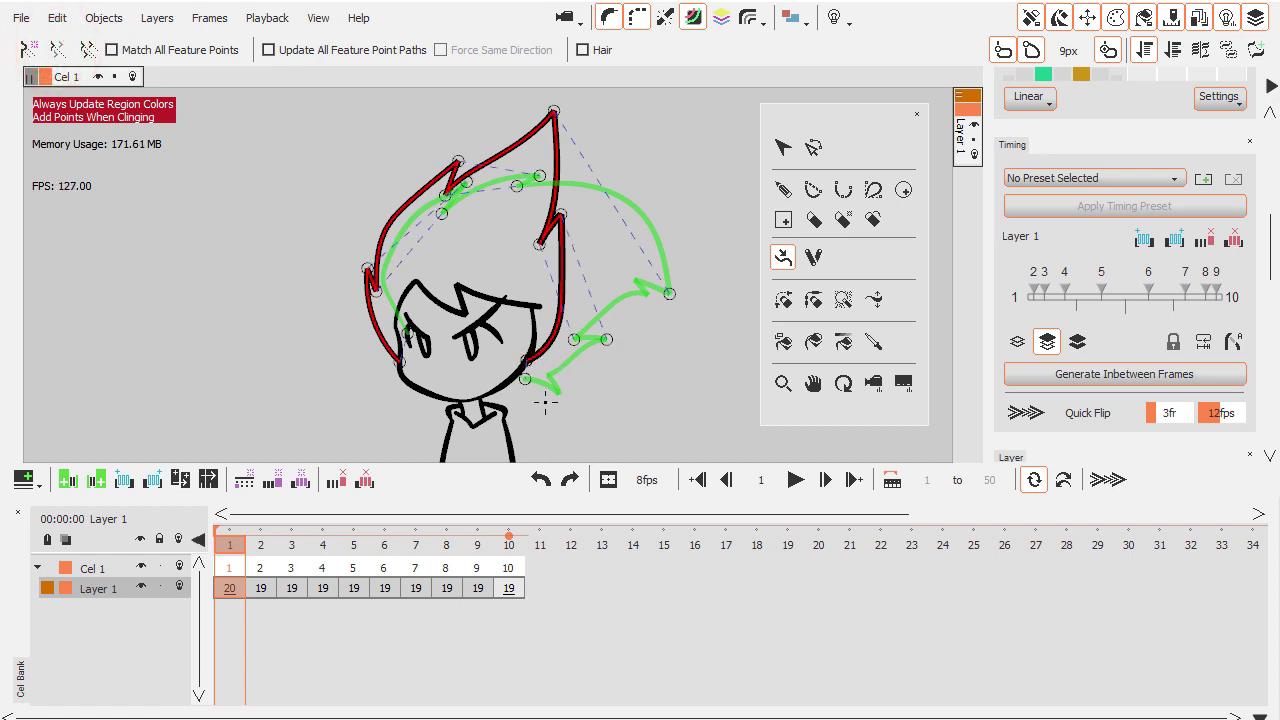
- Regenerate the inbetween frames at frame 5 and scrub back to frame 1 to review the hair motion
click(350, 588)
click(1026, 377)
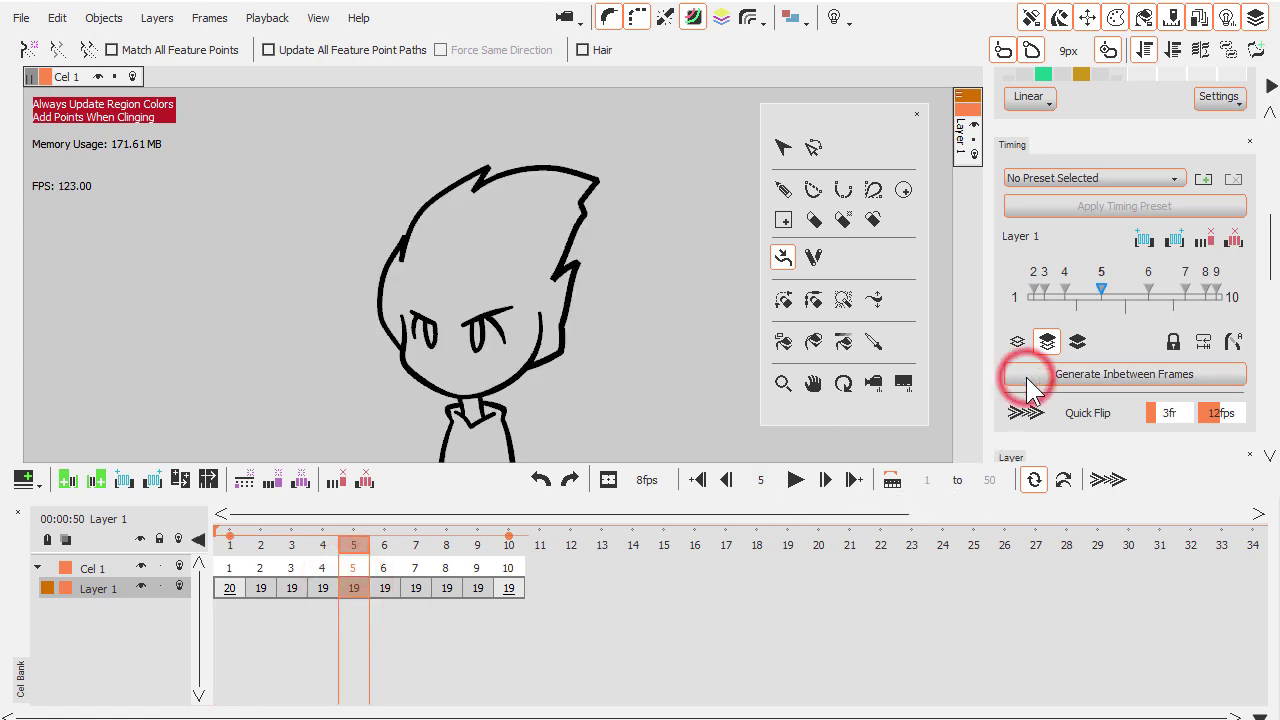
mouse_move(357, 560)
mouse_down()
mouse_move(508, 562)
mouse_move(240, 575)
mouse_up()
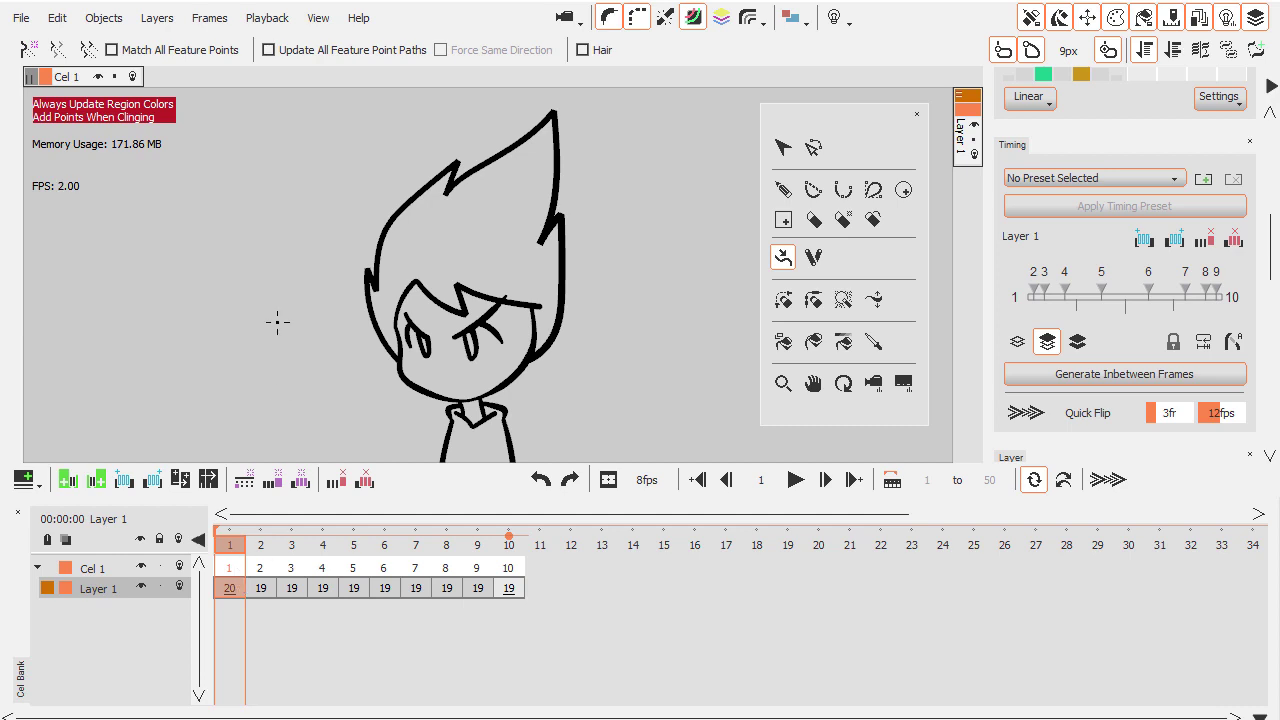
- Turn on Match All Feature Points and rematch the hair outline's feature points between the two keyframes
click(422, 198)
click(195, 50)
click(410, 198)
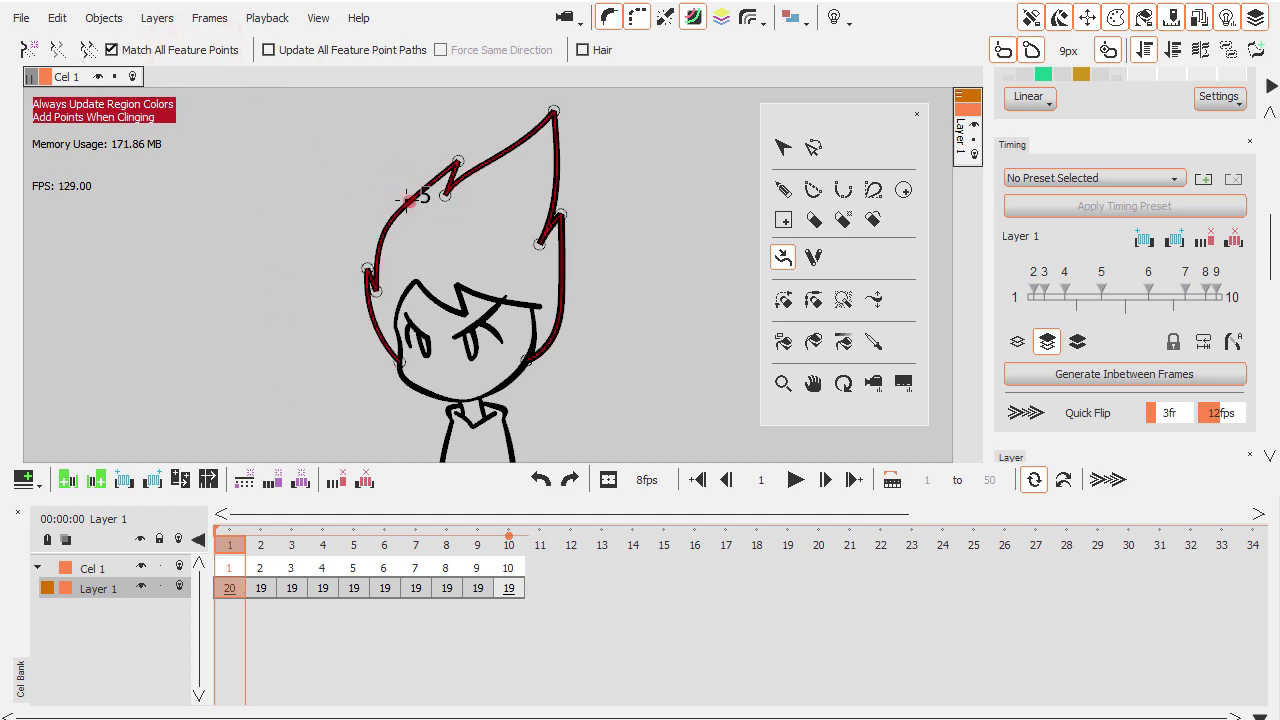
click(57, 50)
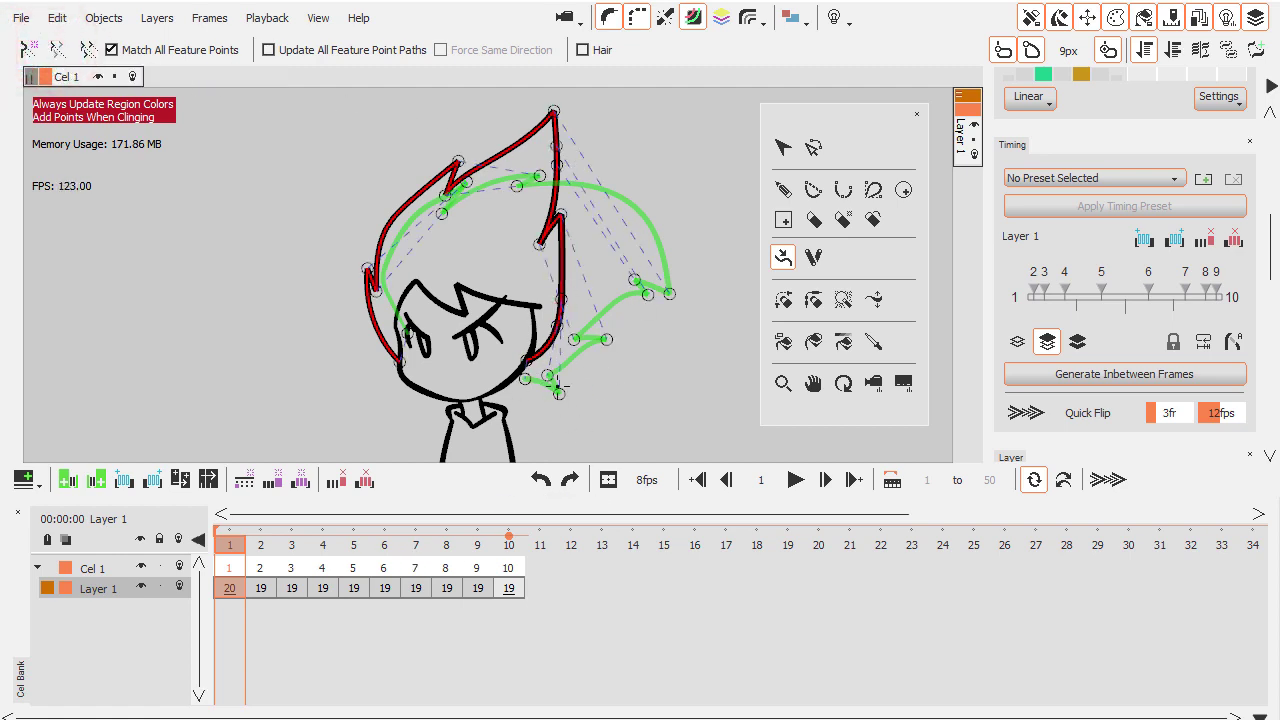
- Bend the hair tip's feature point path outward into an arc and regenerate the inbetween frames
drag(618, 209, 668, 181)
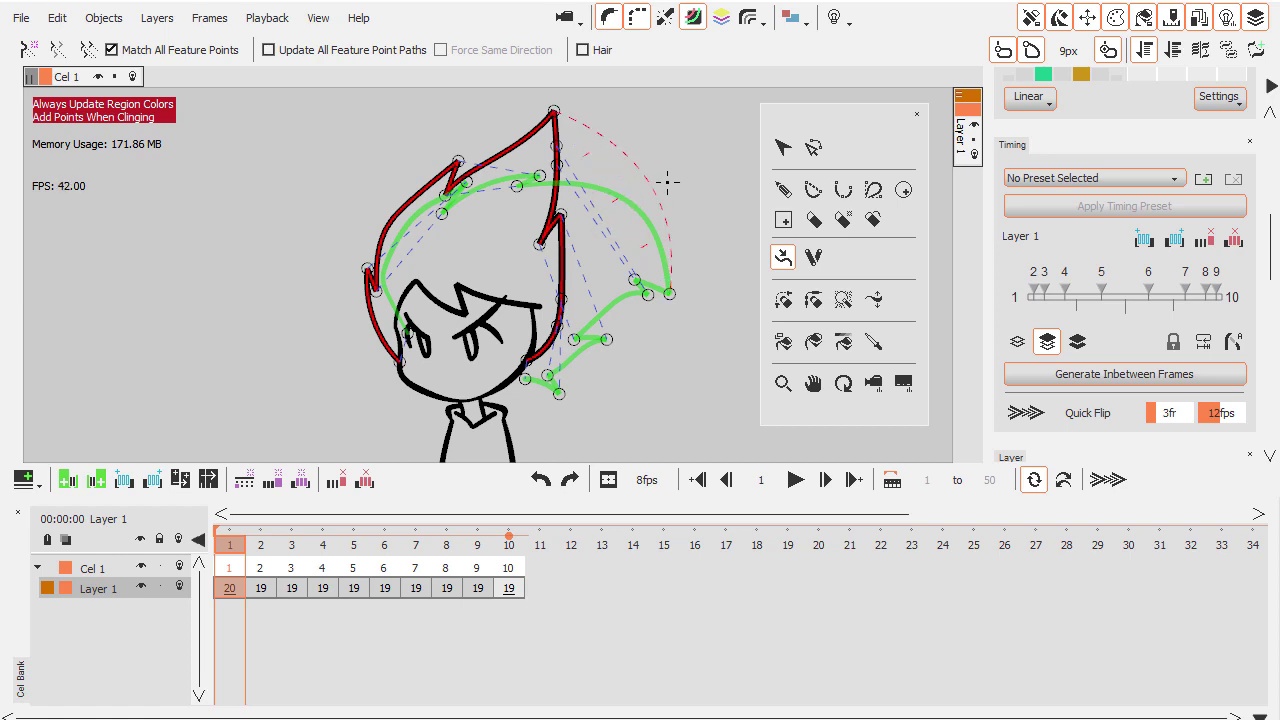
click(358, 588)
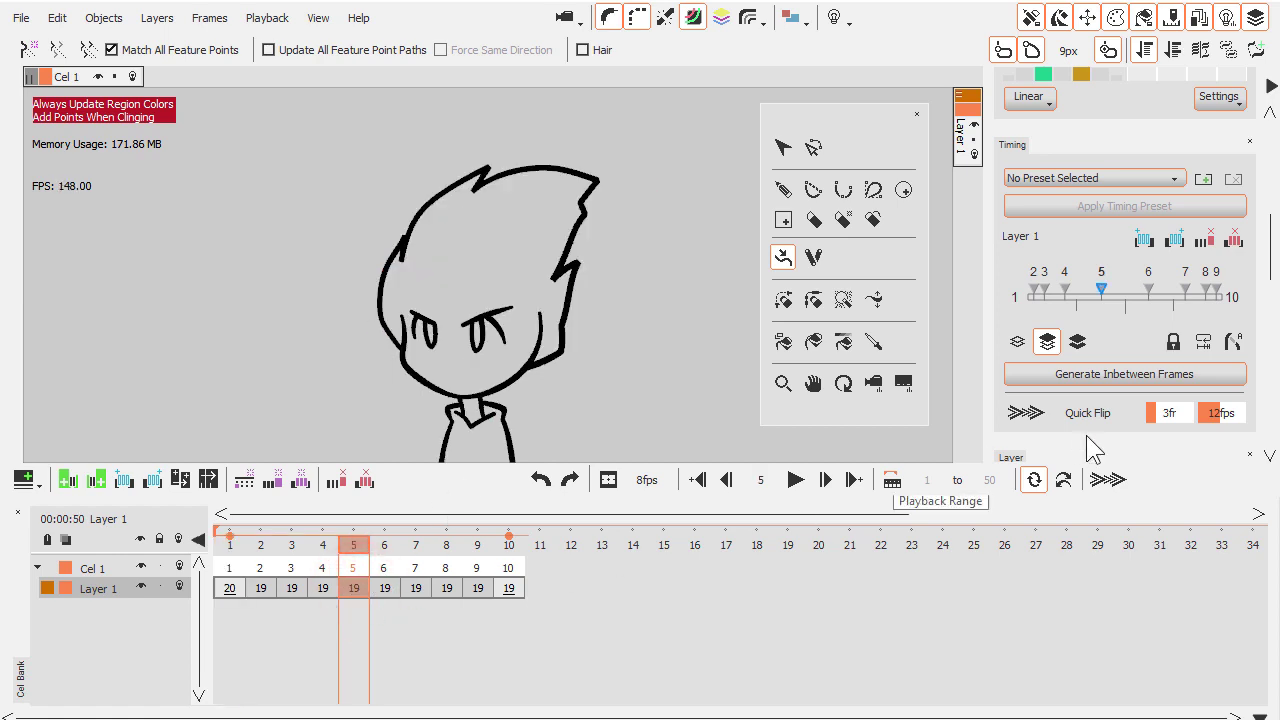
click(1091, 371)
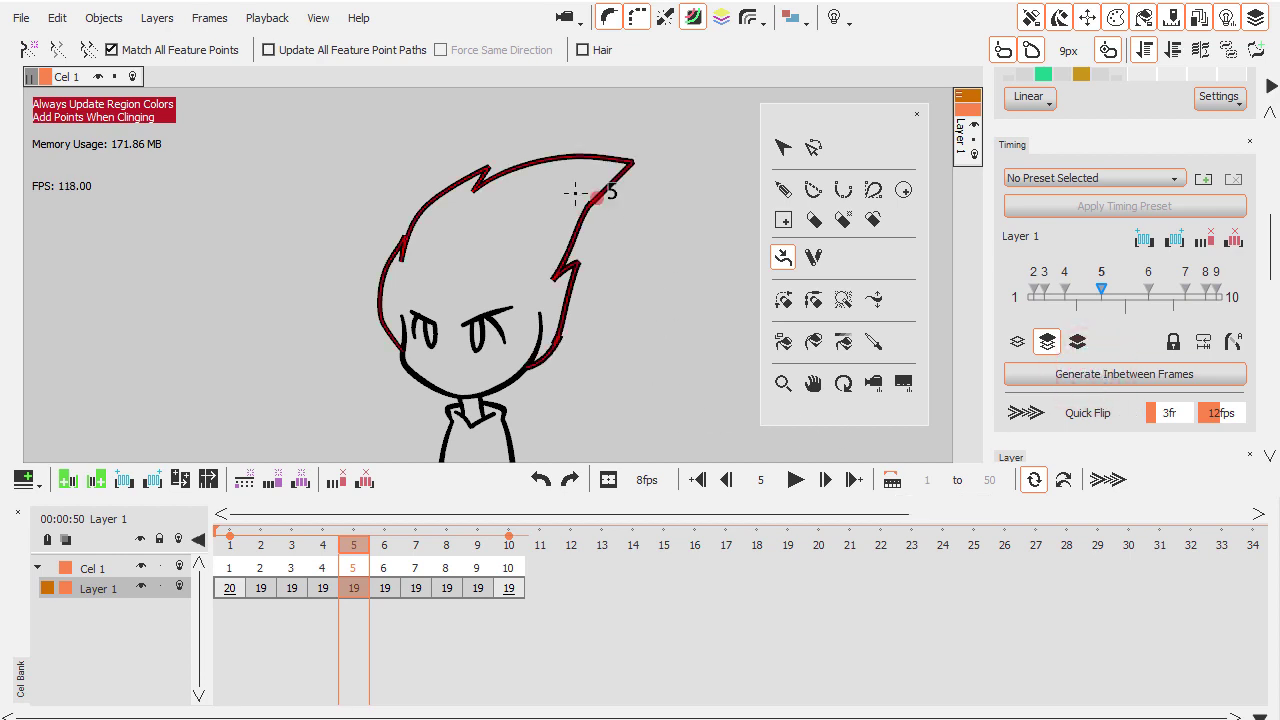
- Bend the hair's feature point paths together with Update All Feature Point Paths turned on, and regenerate the inbetween frames
mouse_move(356, 544)
mouse_down()
mouse_move(257, 570)
mouse_move(442, 572)
mouse_move(238, 585)
mouse_up()
click(286, 50)
click(558, 151)
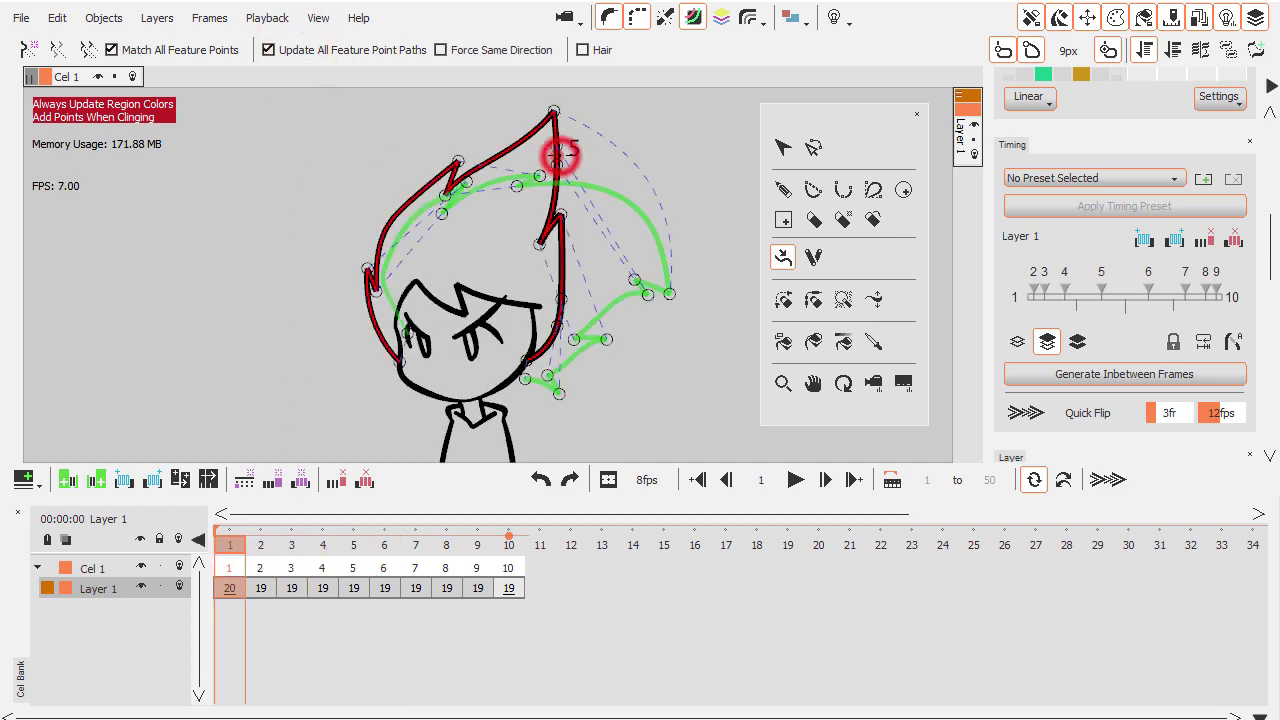
click(650, 181)
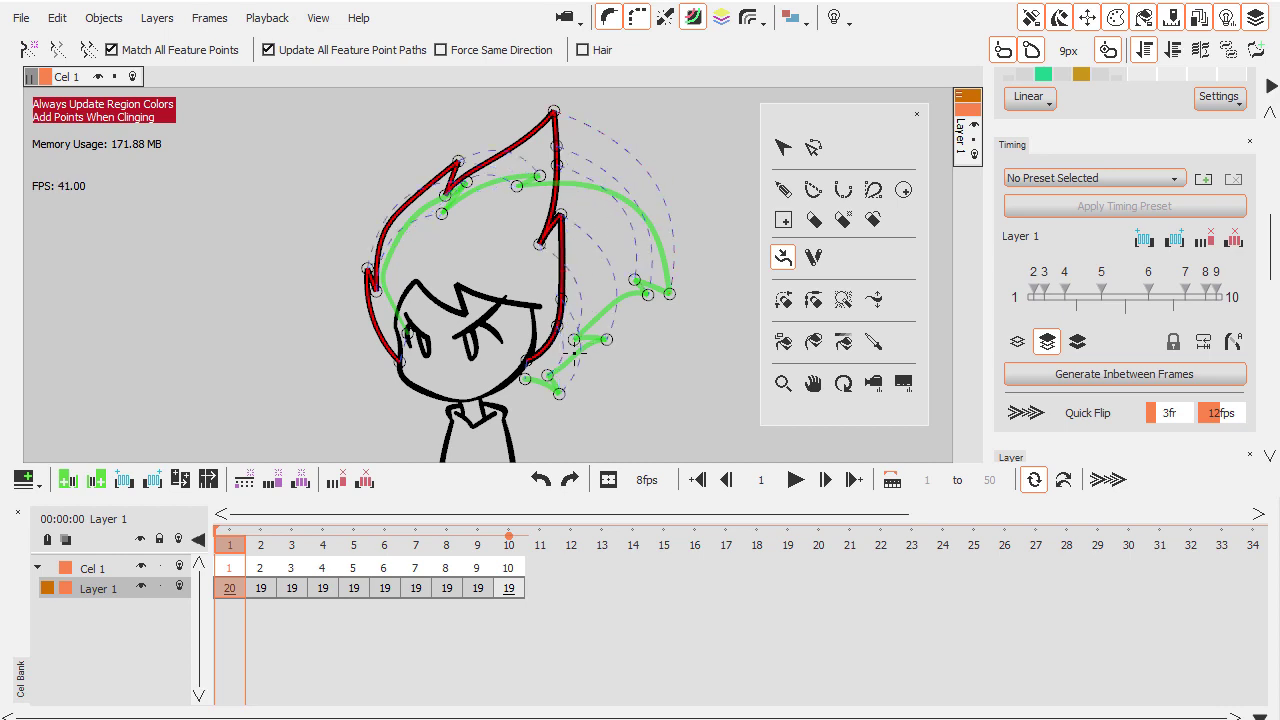
click(357, 591)
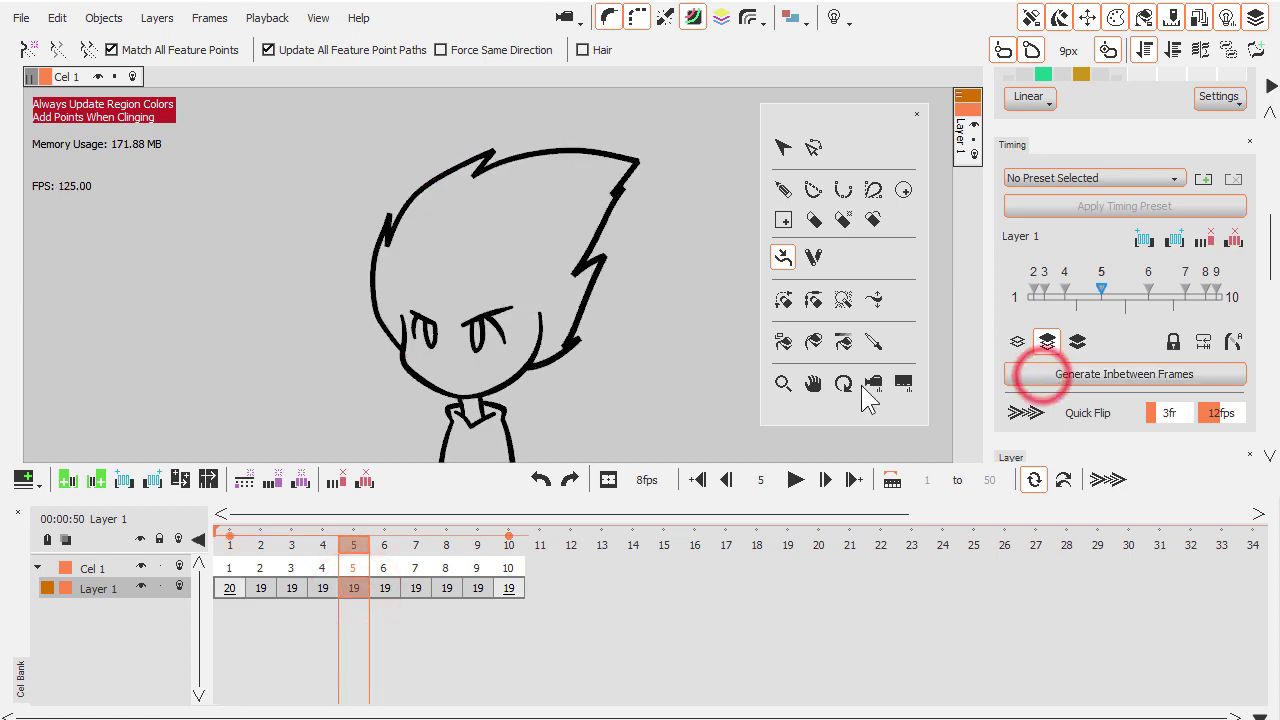
- Try Force Same Direction on the hair's feature point paths, adjust the tip path on frame 1, and regenerate the inbetween frames
mouse_move(357, 548)
mouse_down()
mouse_move(457, 565)
mouse_move(229, 567)
mouse_up()
click(553, 168)
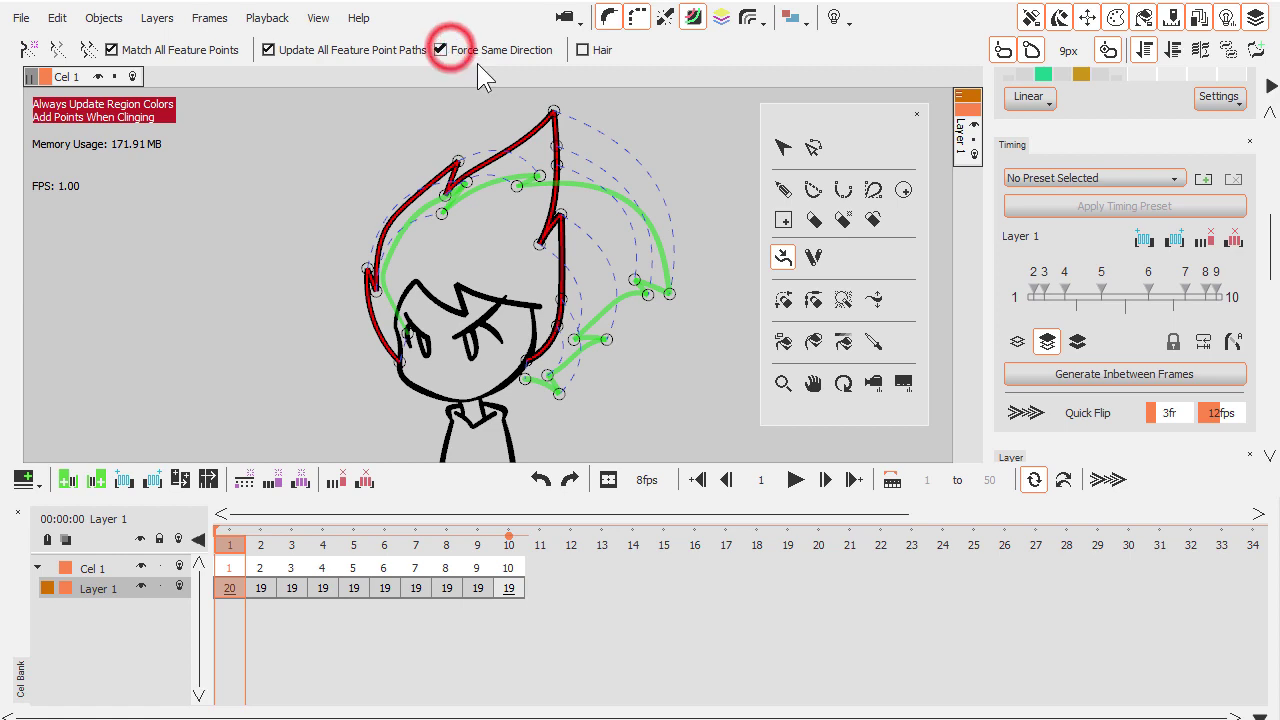
click(650, 180)
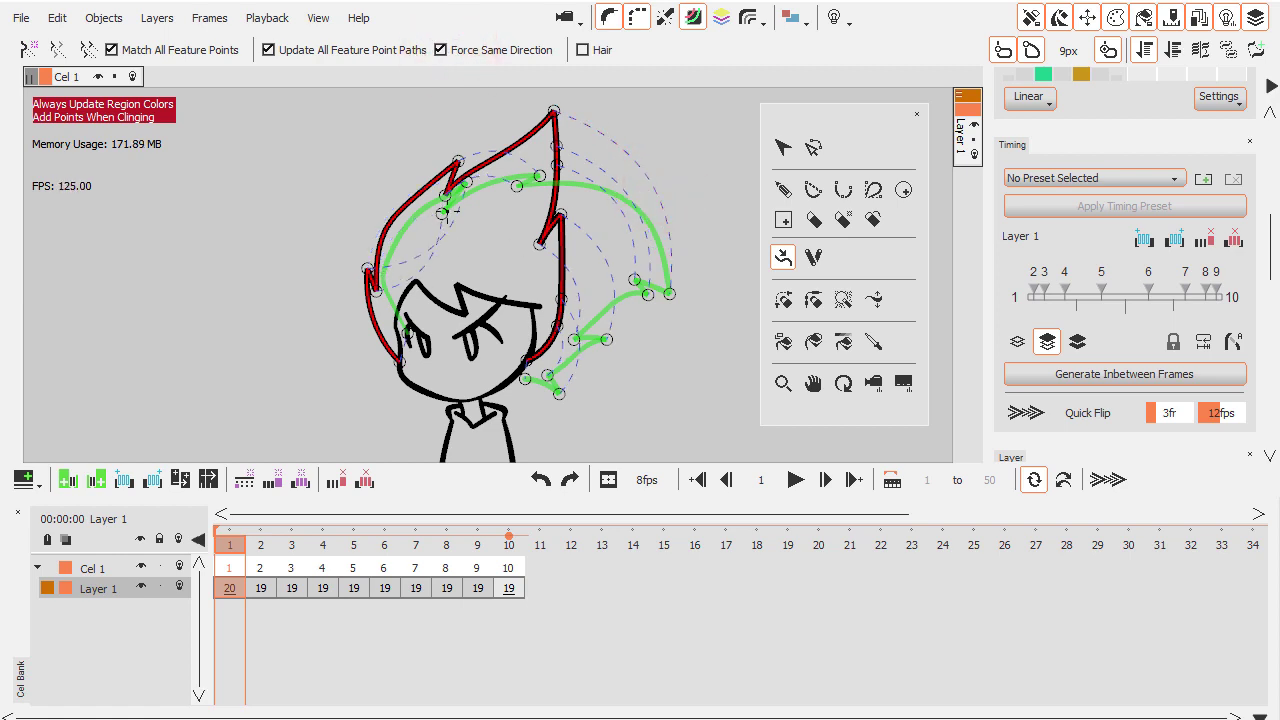
click(355, 590)
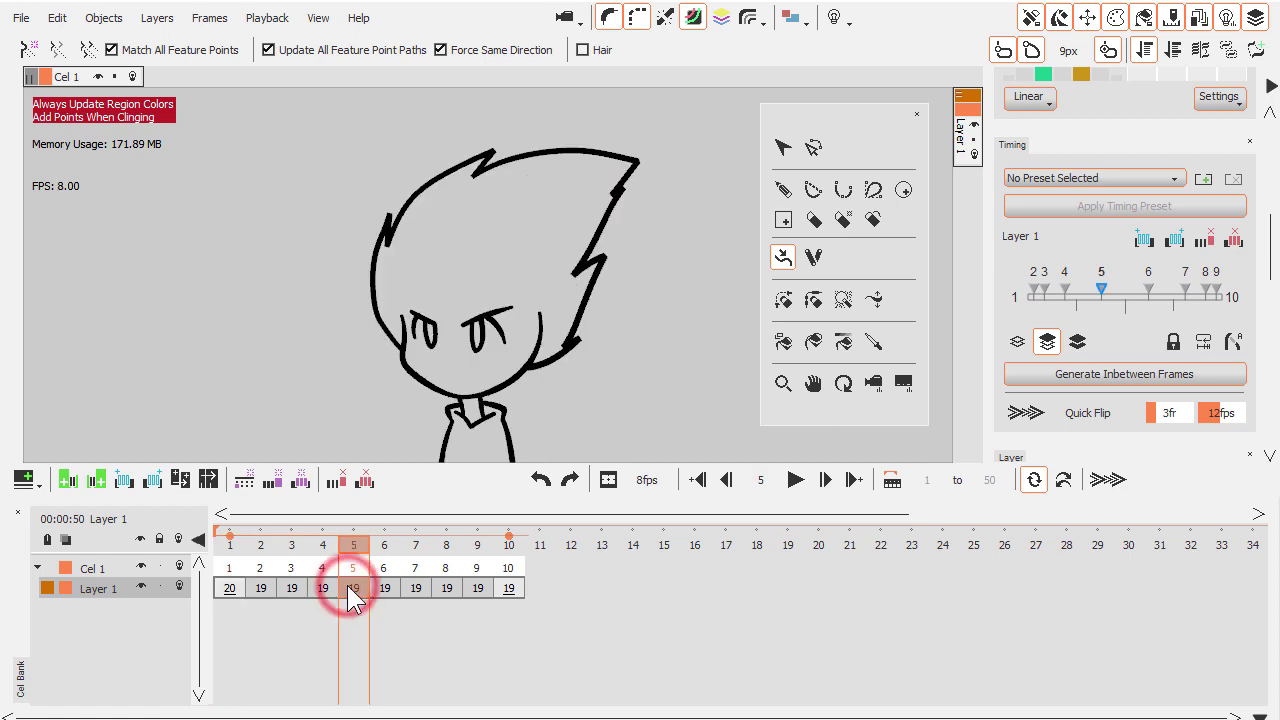
click(354, 590)
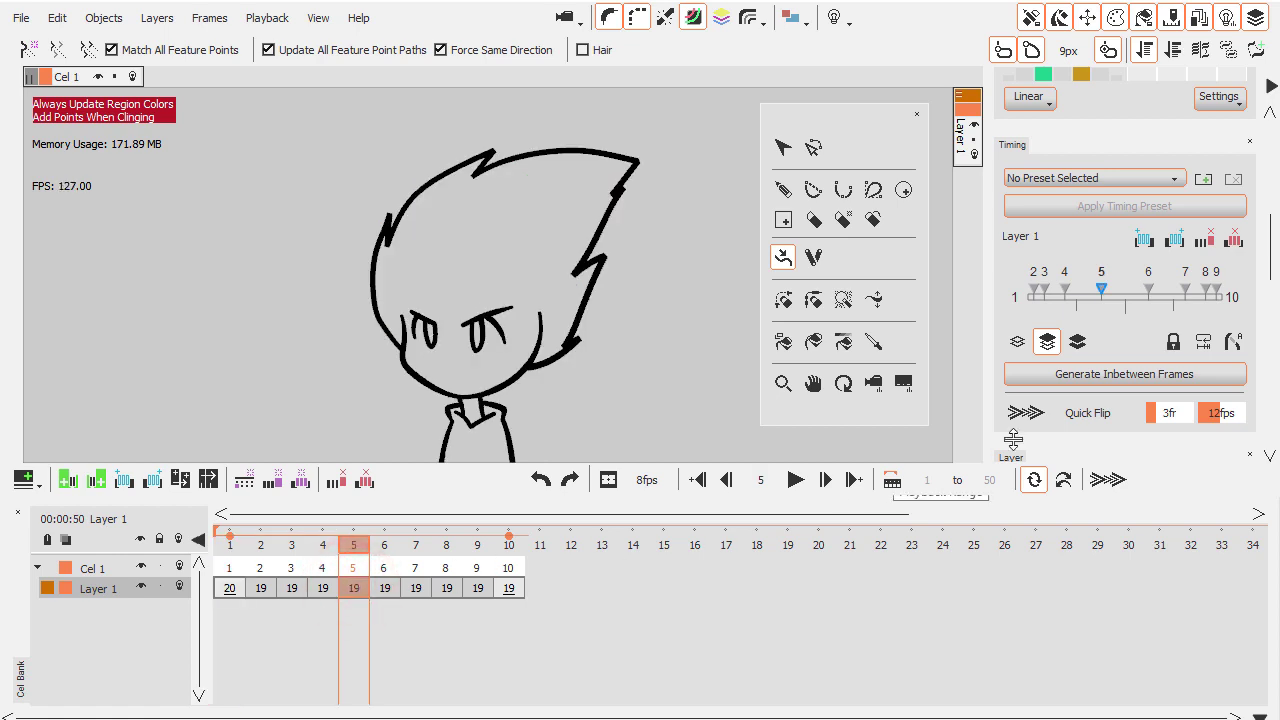
click(1033, 376)
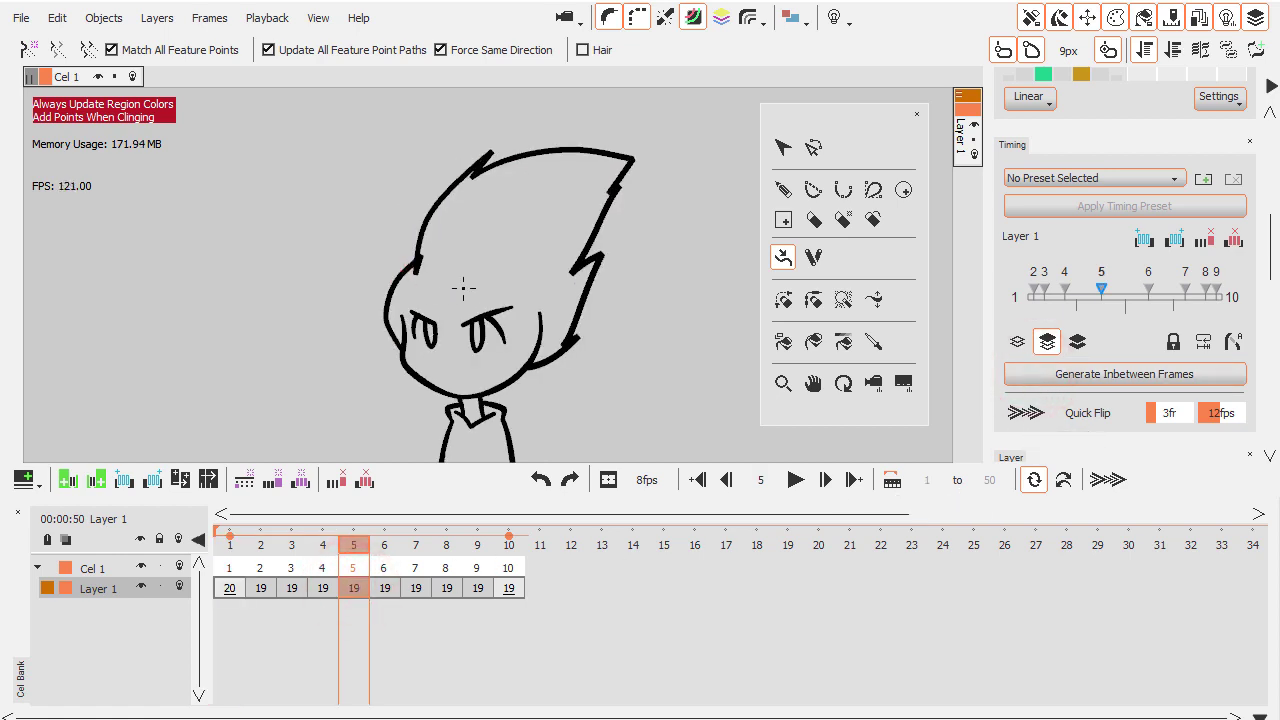
- Turn off Force Same Direction and regenerate the inbetween frames from frame 5
click(455, 49)
click(1064, 373)
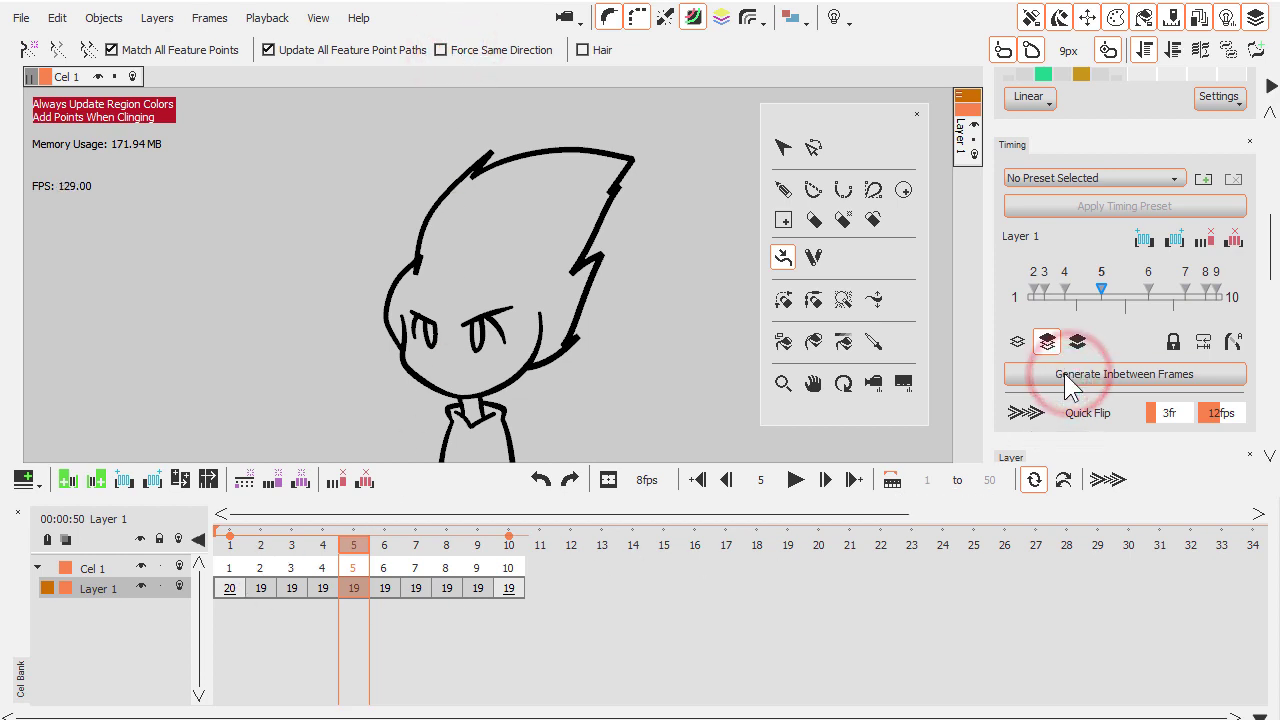
click(1063, 373)
click(601, 208)
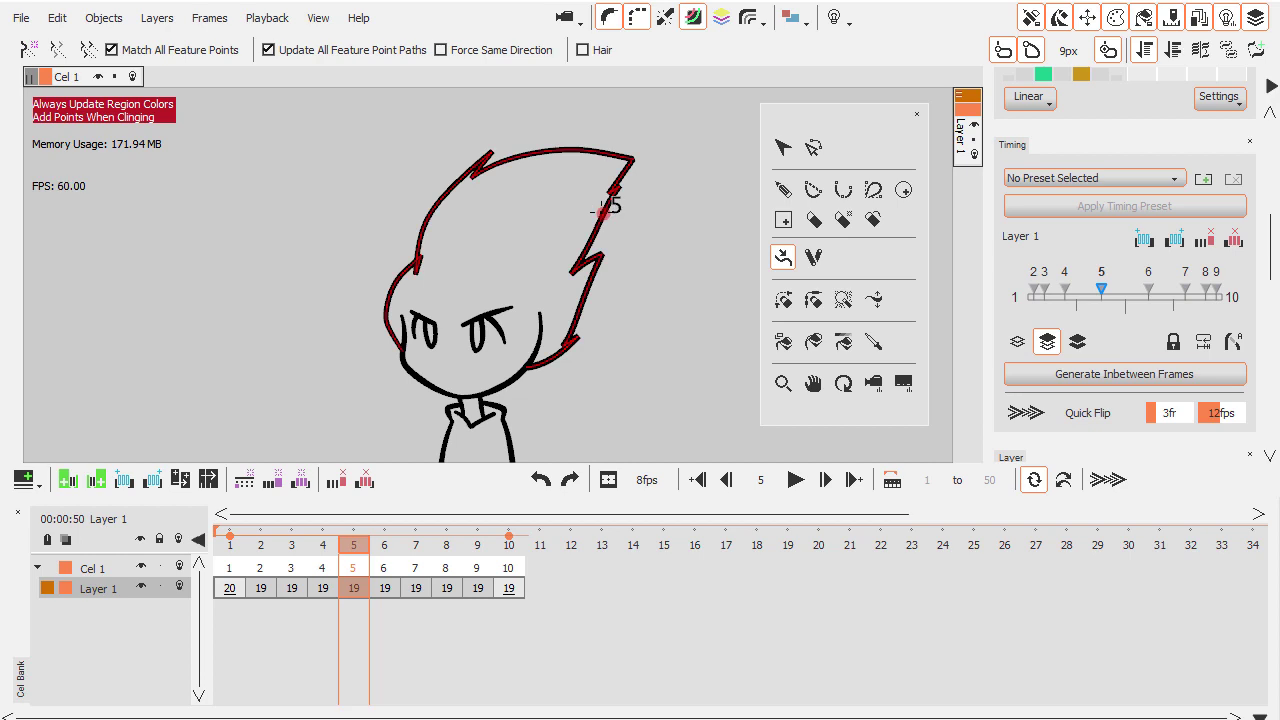
- Return to frame 1, select the hair outline and readjust the hair tip's feature point path
click(226, 588)
click(560, 150)
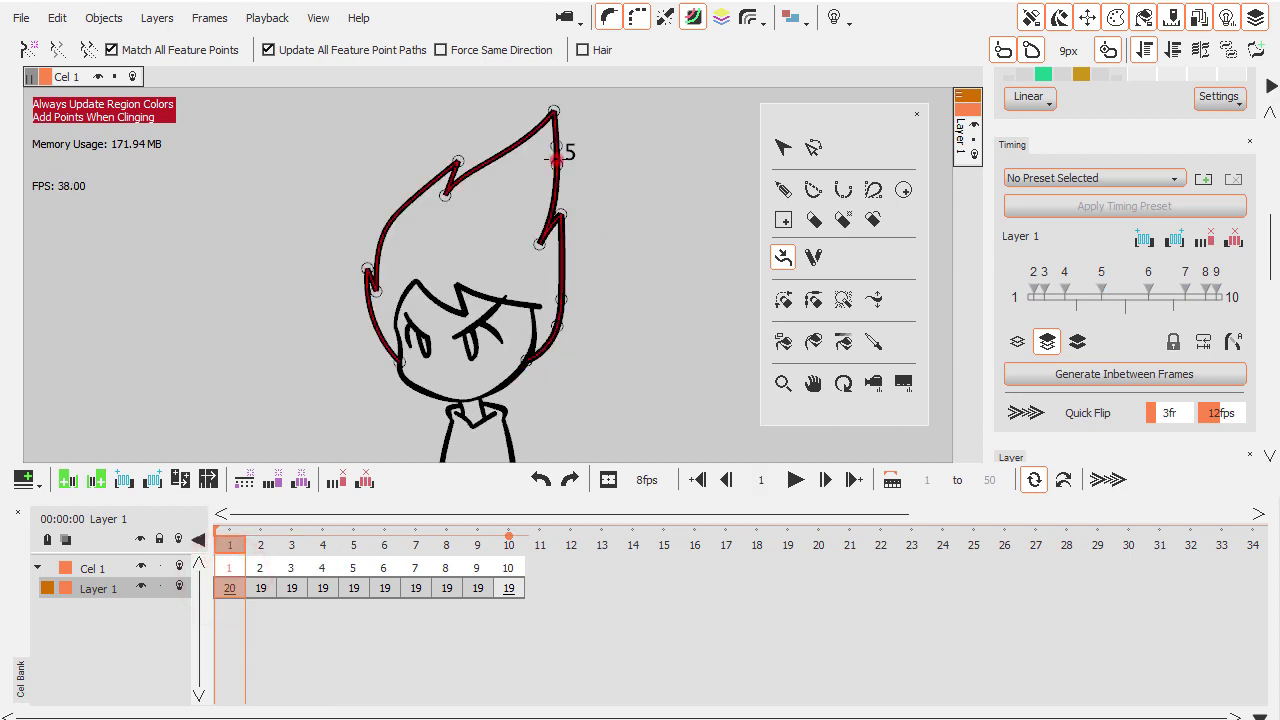
click(639, 166)
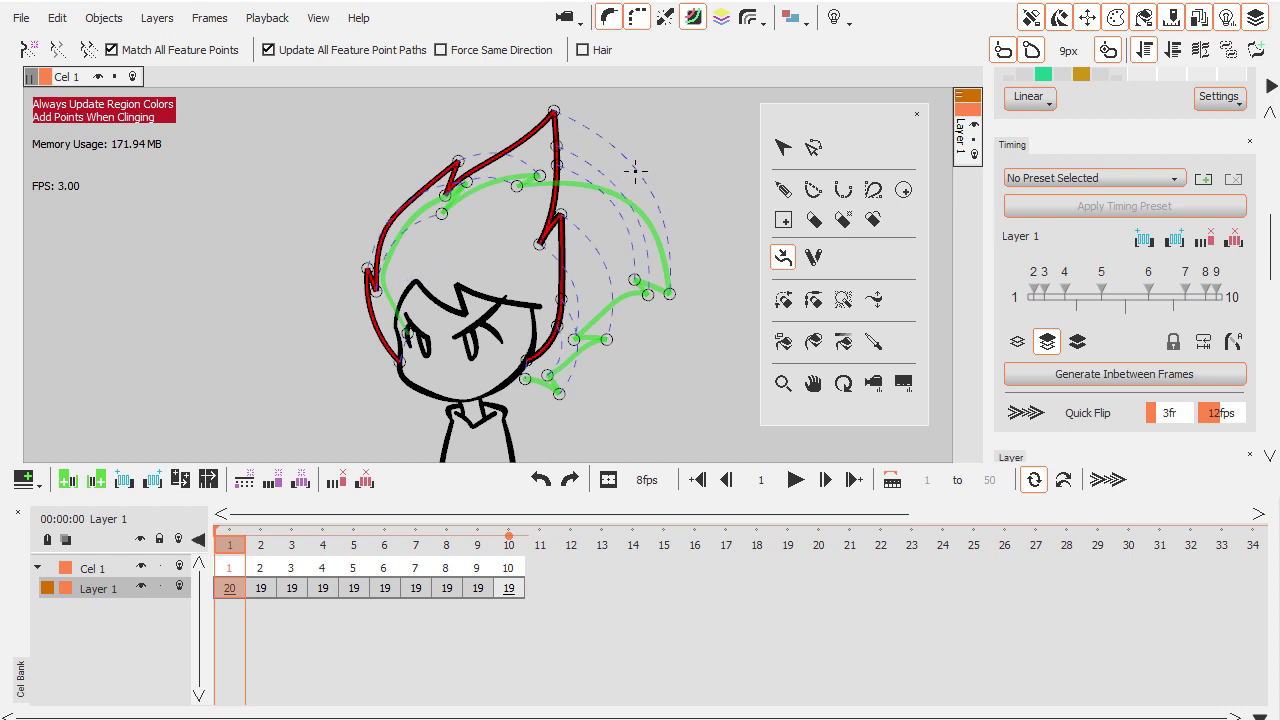
- Turn on the Hair option and rematch the hair outline's feature points with straight paths
click(602, 52)
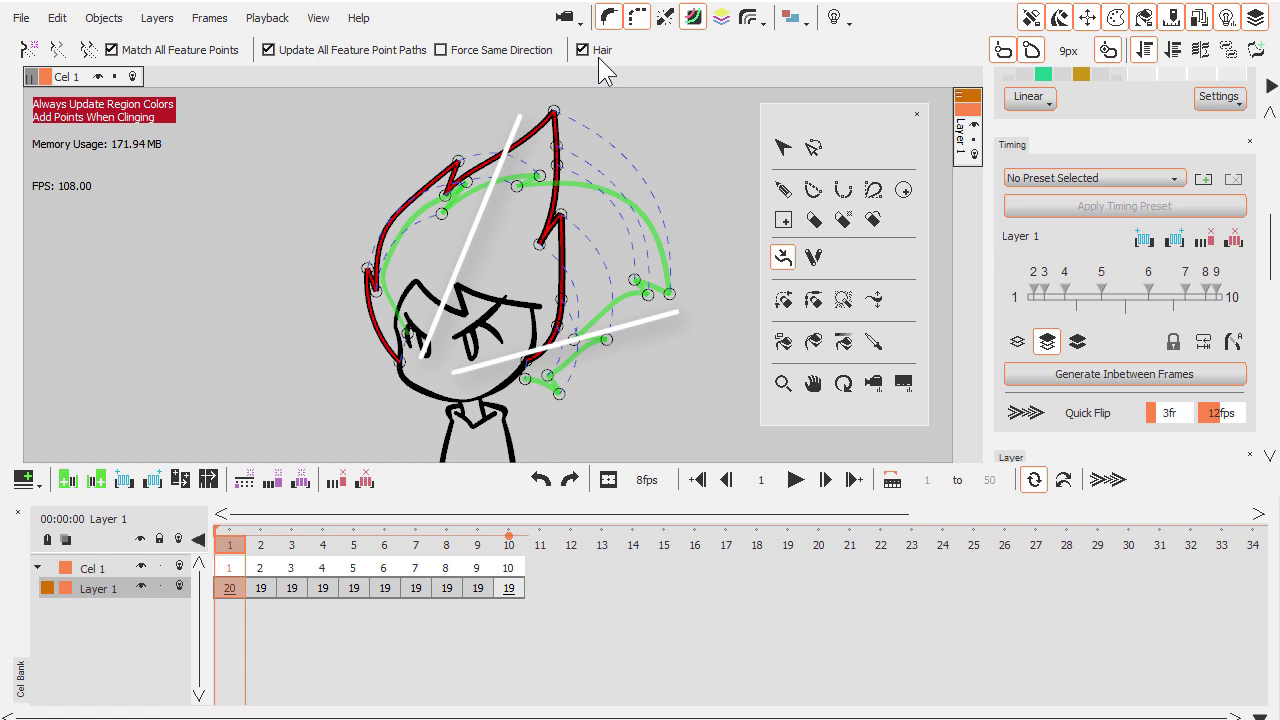
click(29, 49)
click(58, 50)
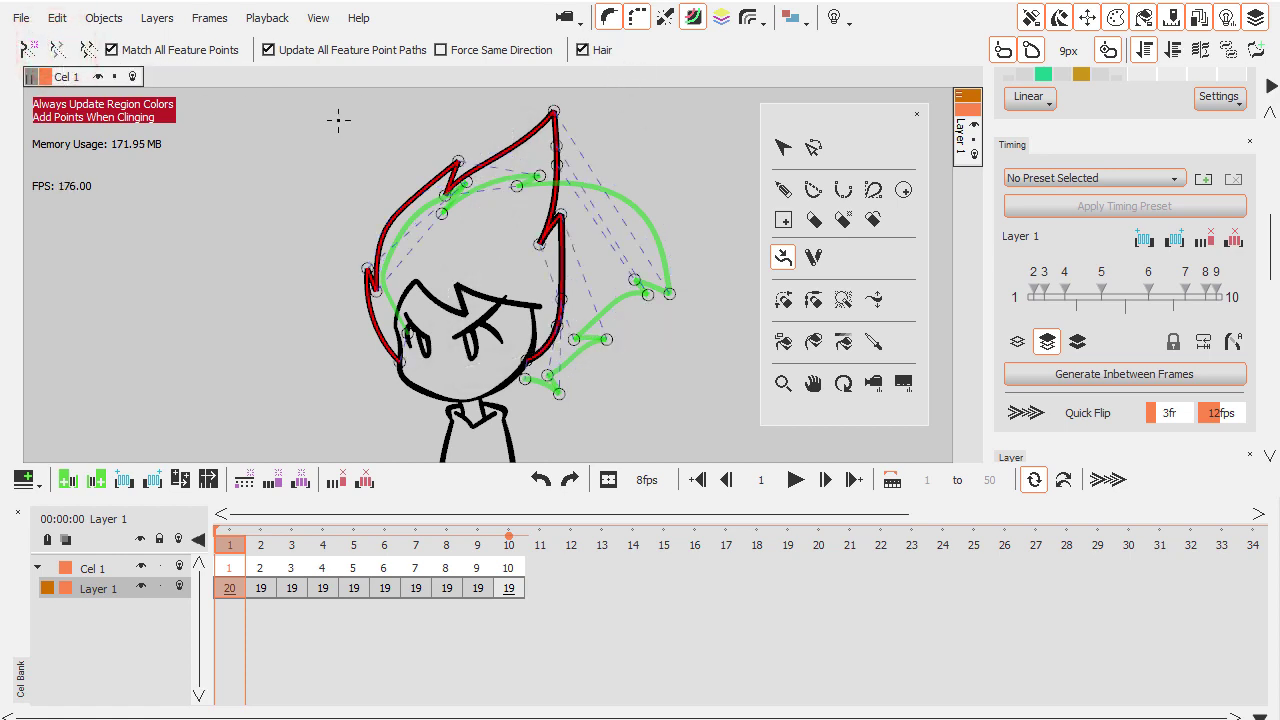
- Arc the hair tip's path outward with the Hair option on, and regenerate the inbetween frames at frame 5
drag(614, 207, 675, 182)
click(353, 590)
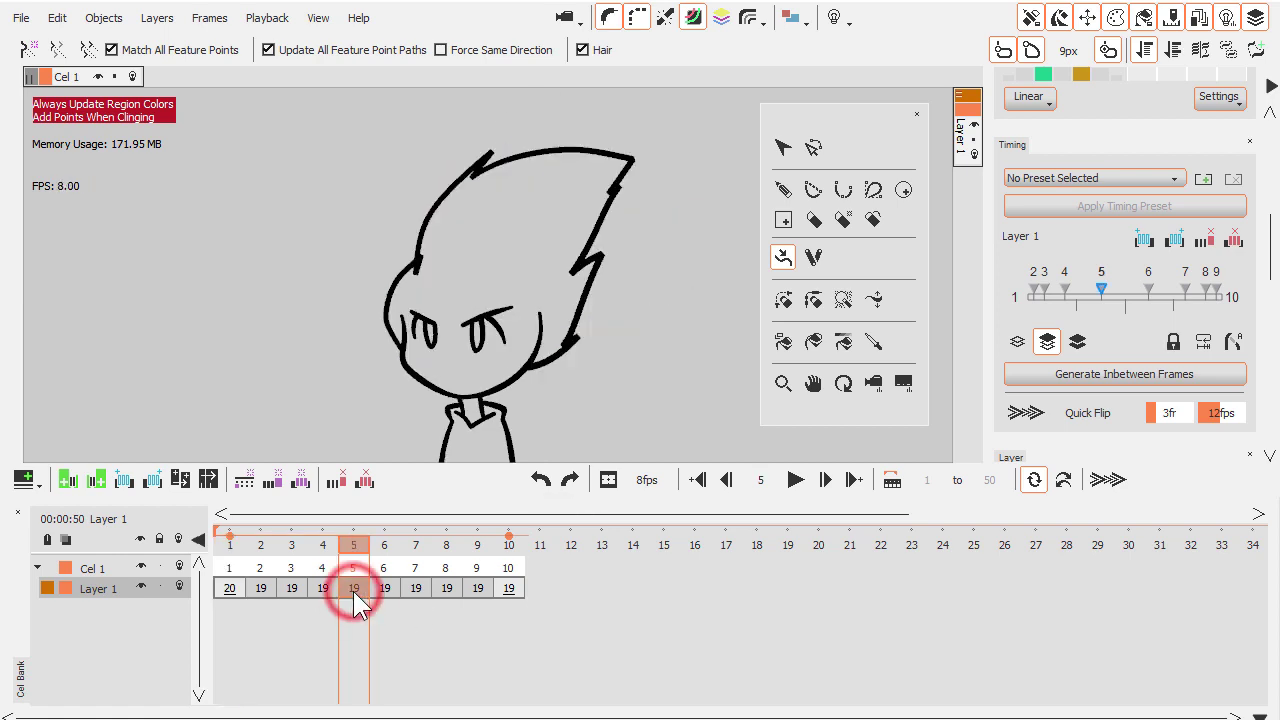
click(1112, 375)
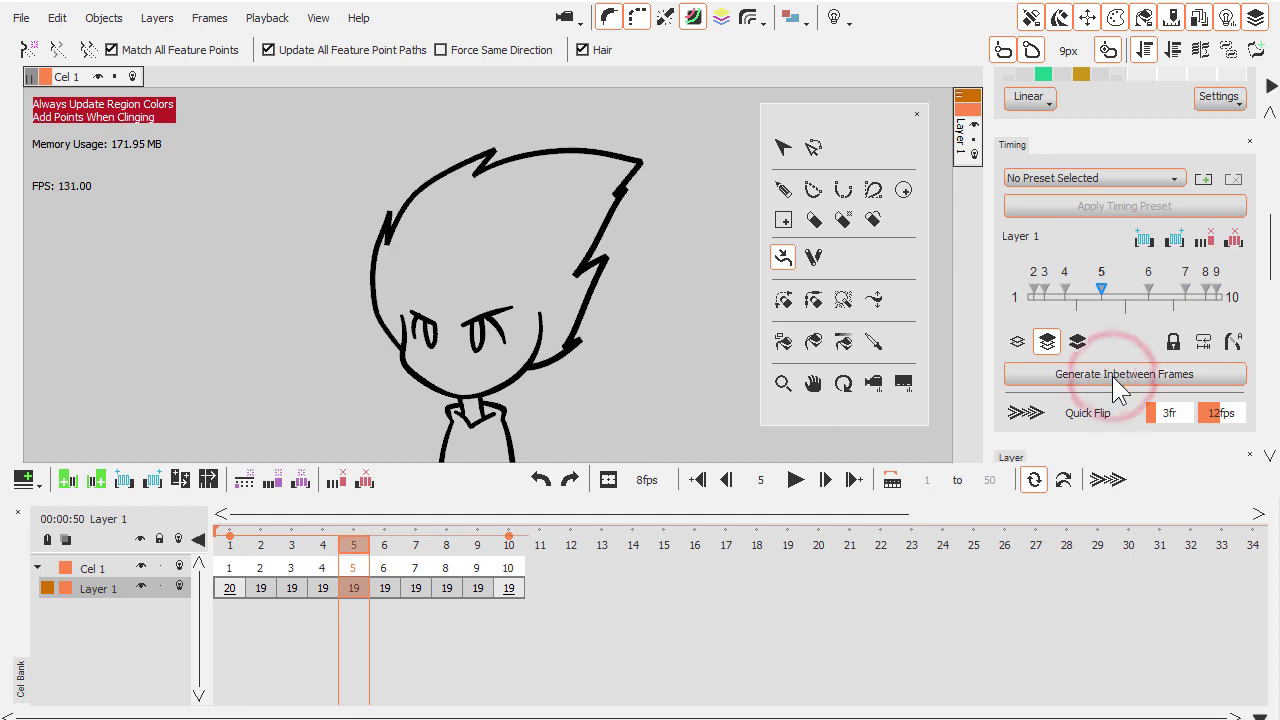
- Go to frame 10 and show the onion skin images of the other keyframe
drag(353, 544, 508, 544)
click(848, 22)
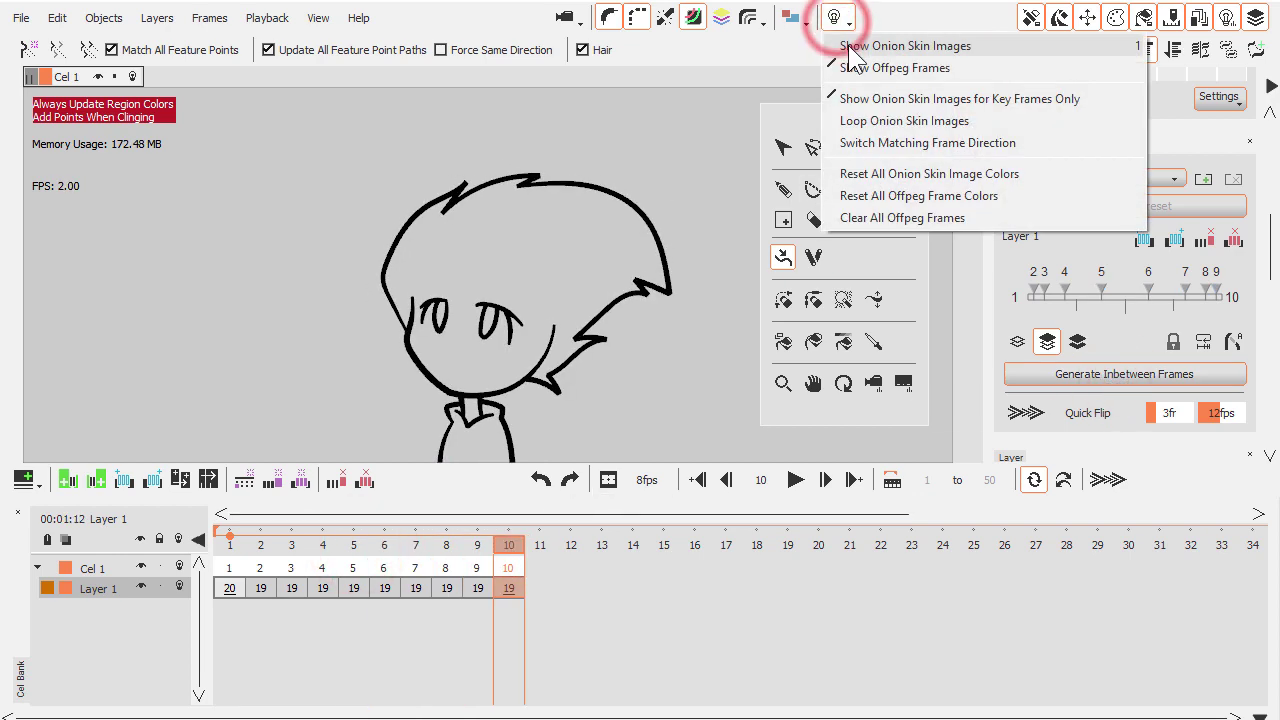
click(905, 40)
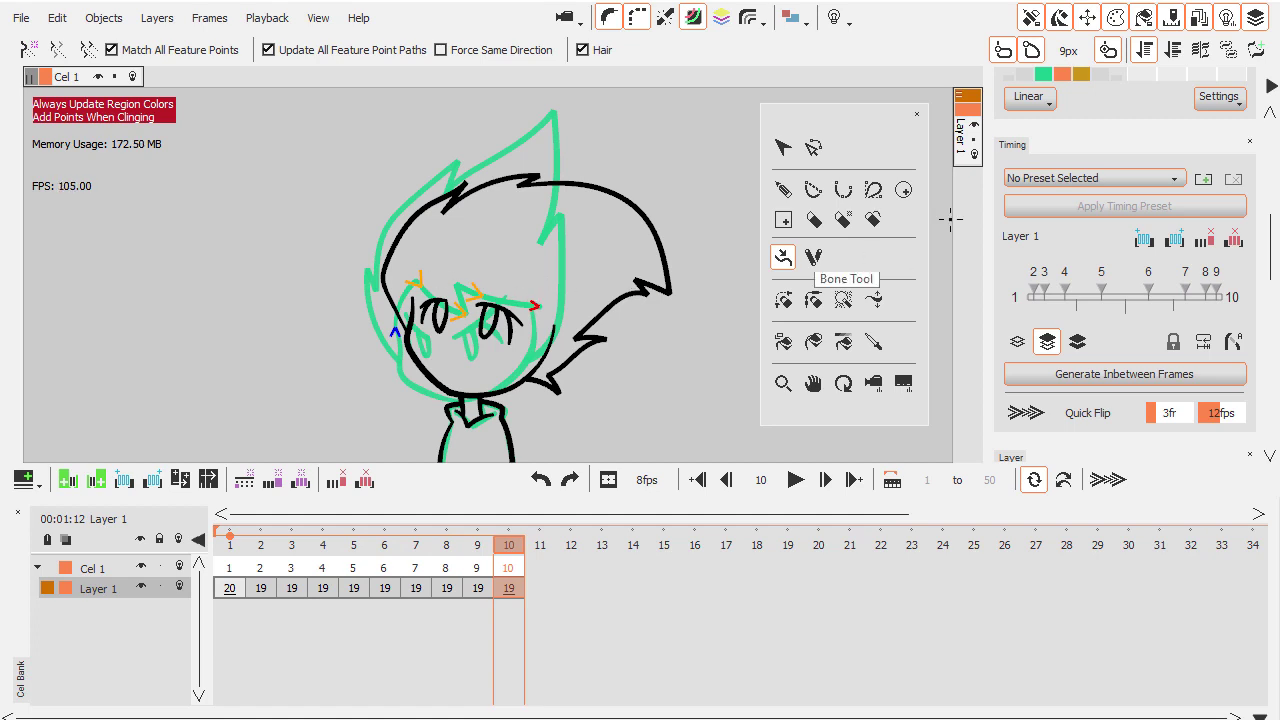
- Draw the zigzag bangs across the forehead on frame 10 with the Pen tool, following the onion-skinned bangs of frame 1
click(1256, 50)
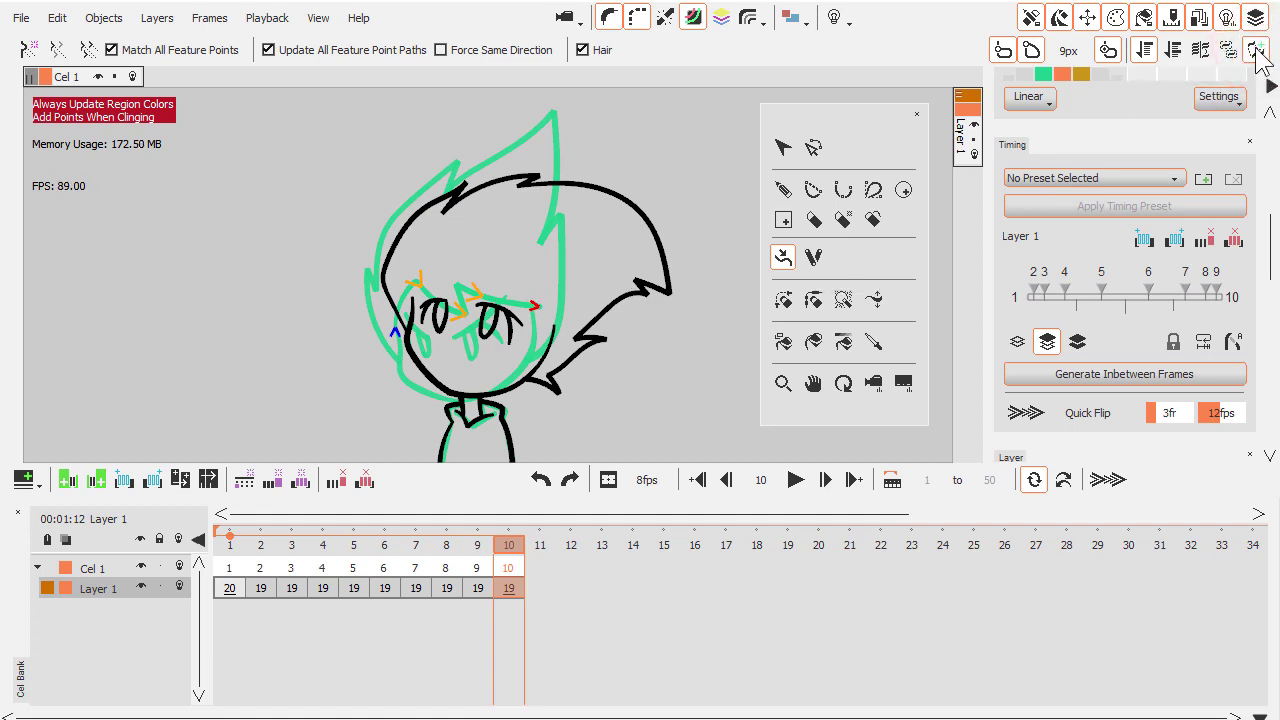
click(783, 190)
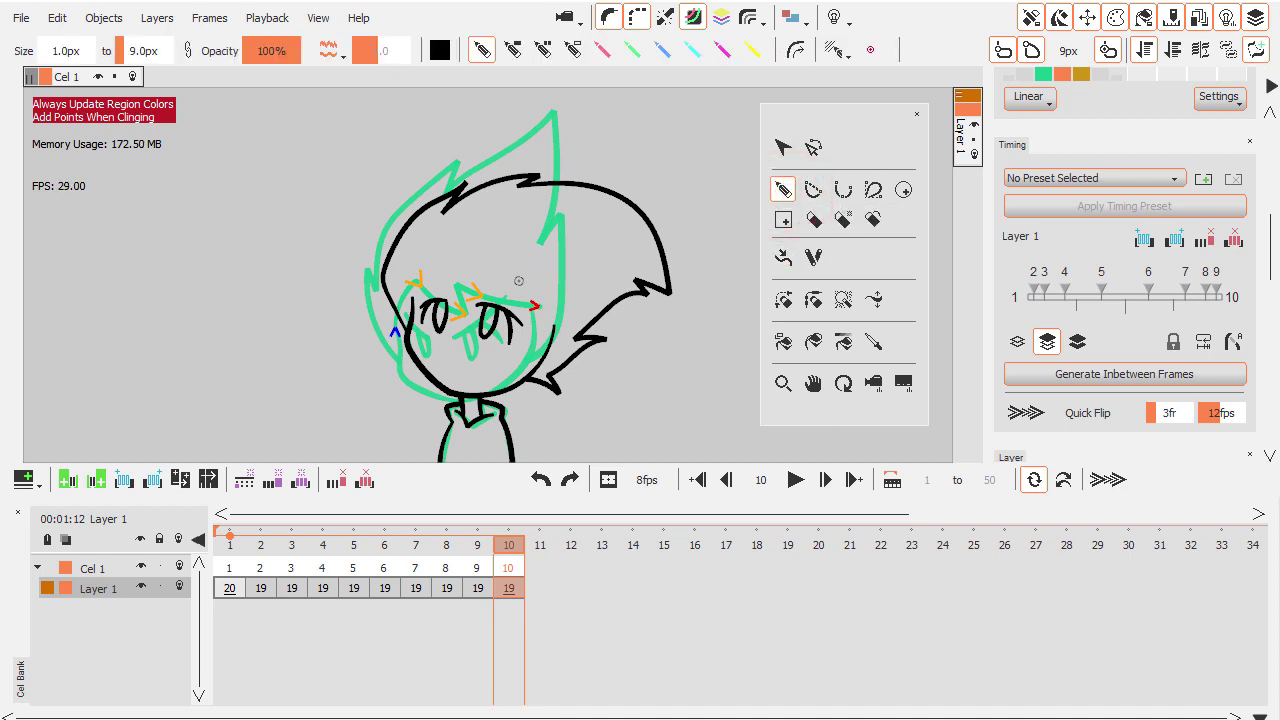
drag(523, 277, 516, 270)
mouse_move(407, 292)
mouse_down()
mouse_move(441, 282)
mouse_move(458, 318)
mouse_move(480, 272)
mouse_move(556, 332)
mouse_up()
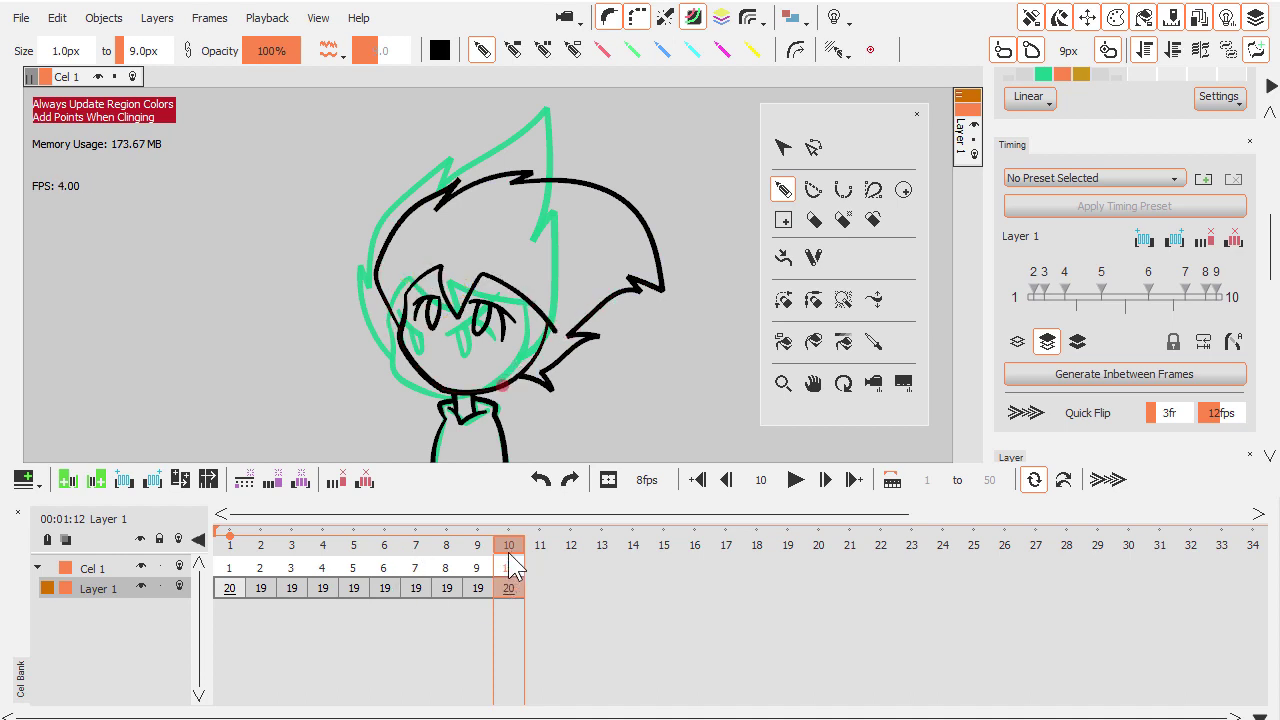
- Return to frame 1 and hide the onion skin images
drag(510, 560, 229, 562)
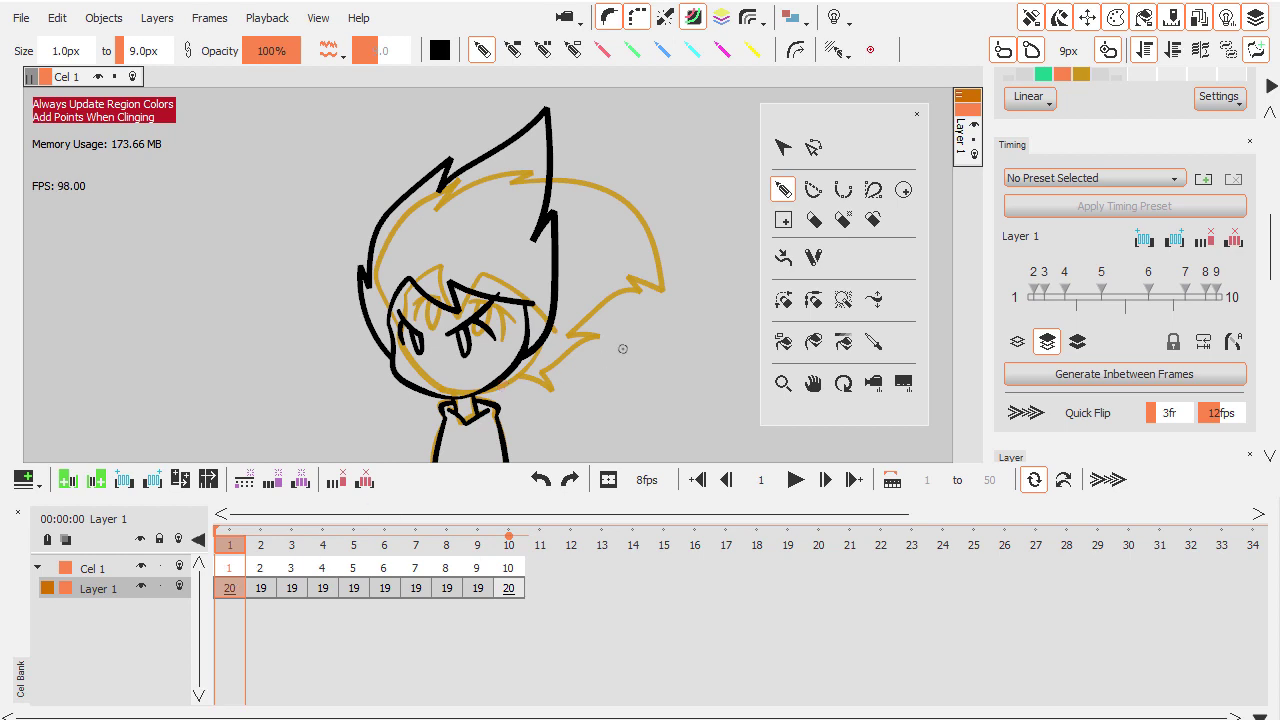
click(836, 18)
click(840, 43)
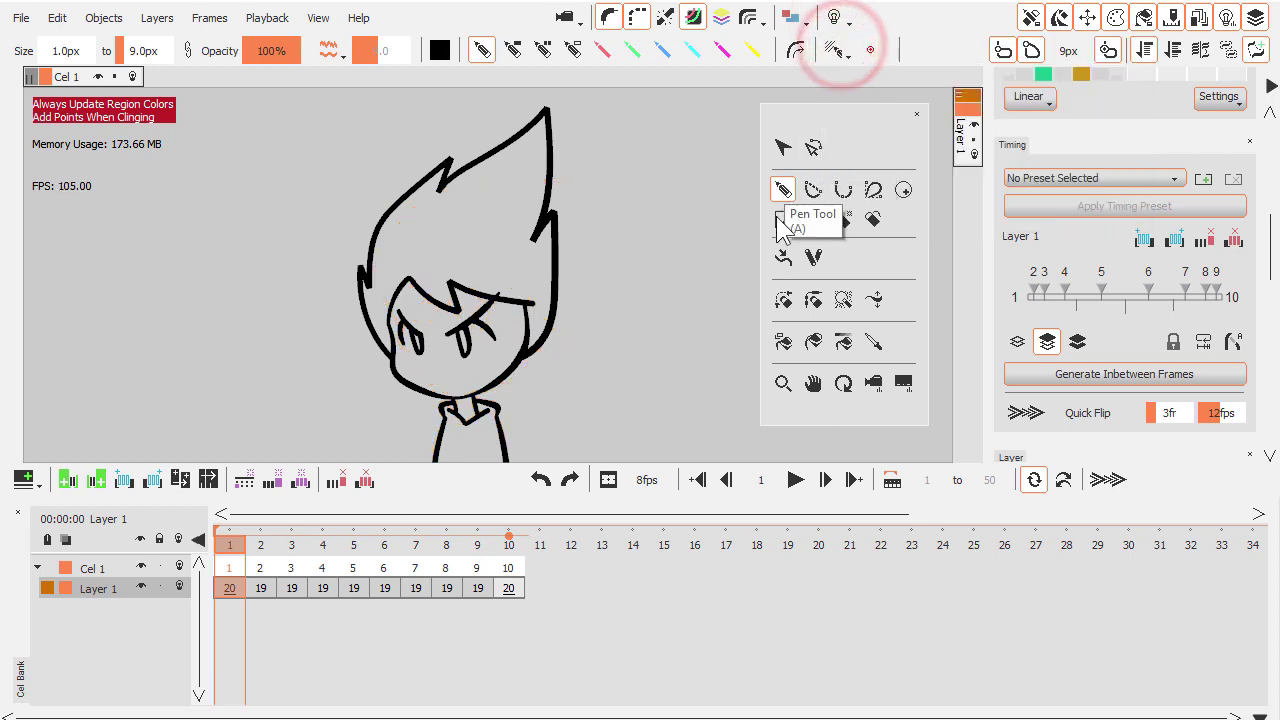
- Select the bangs stroke for feature point matching and check its matched corners against the frame 10 bangs
click(783, 257)
click(432, 298)
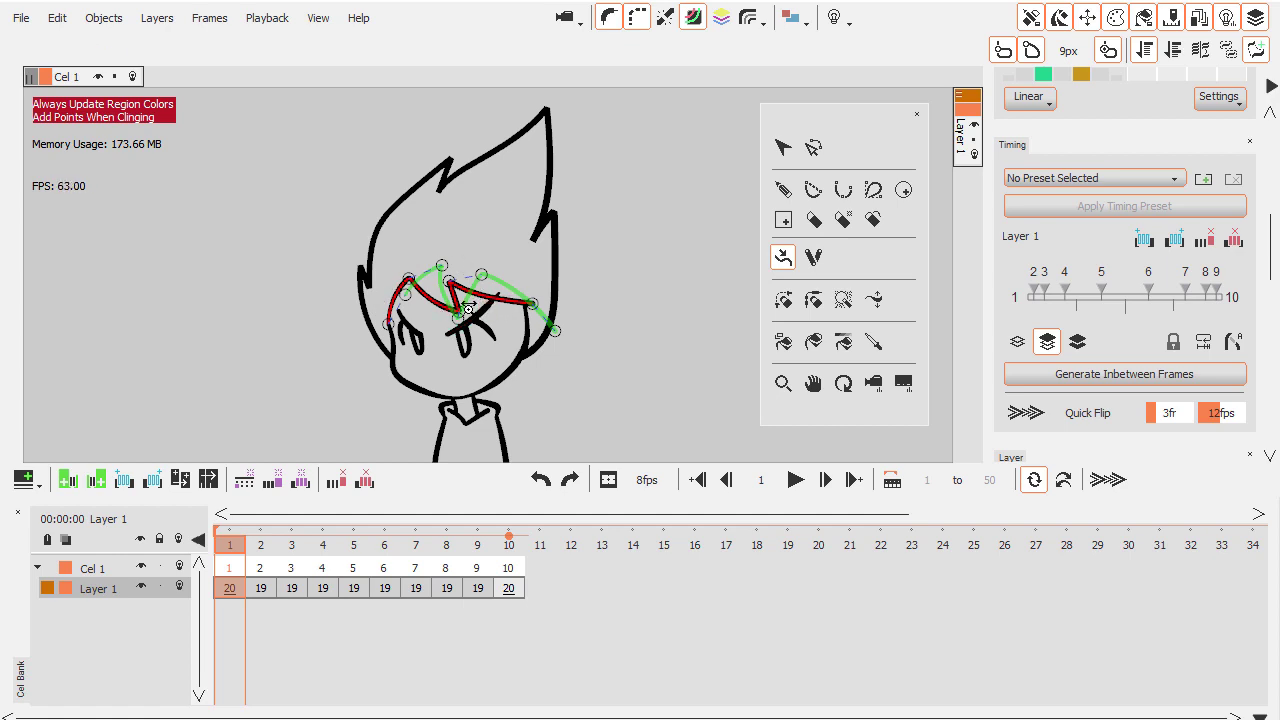
scroll(468, 310, up, 2)
click(465, 283)
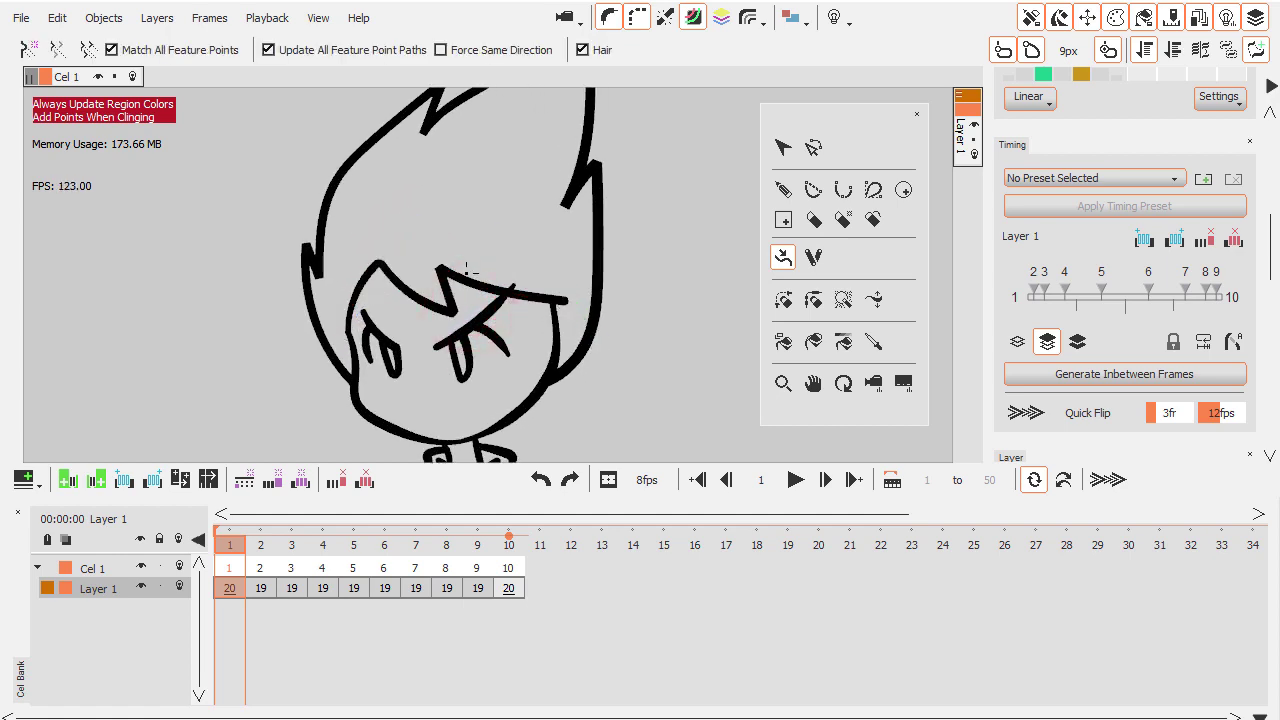
click(460, 258)
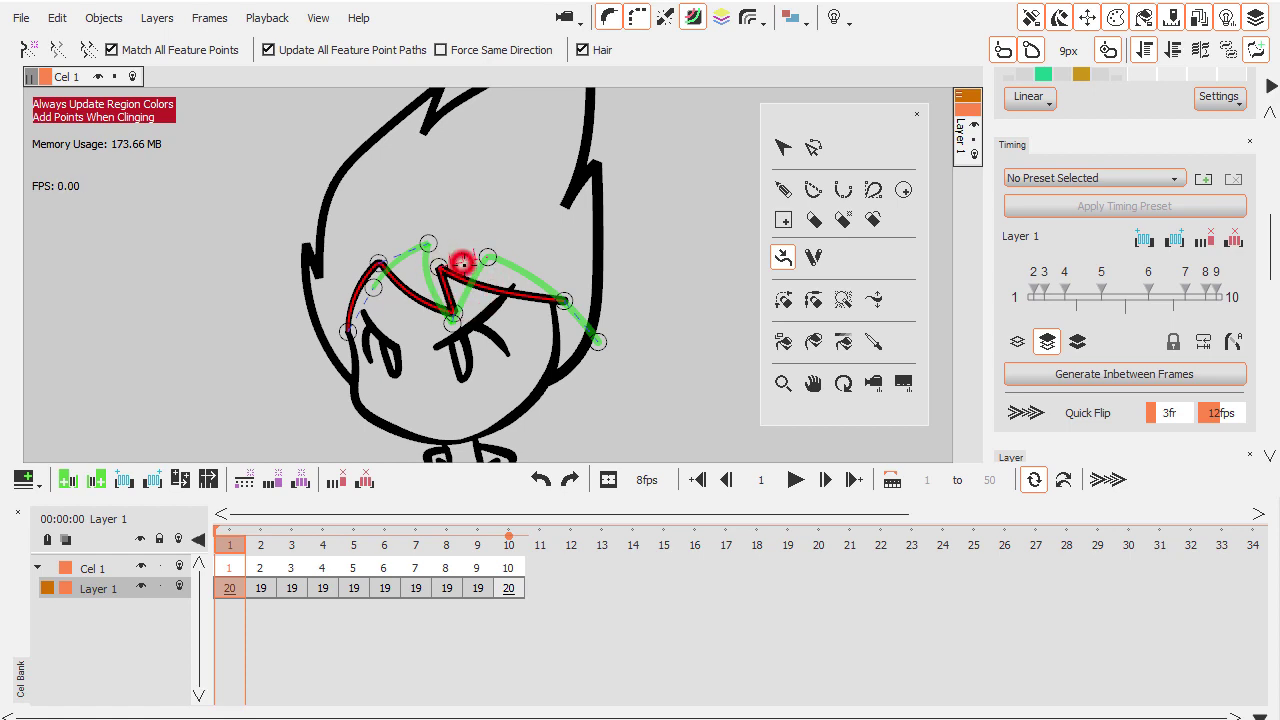
click(523, 294)
scroll(523, 300, down, 2)
click(551, 318)
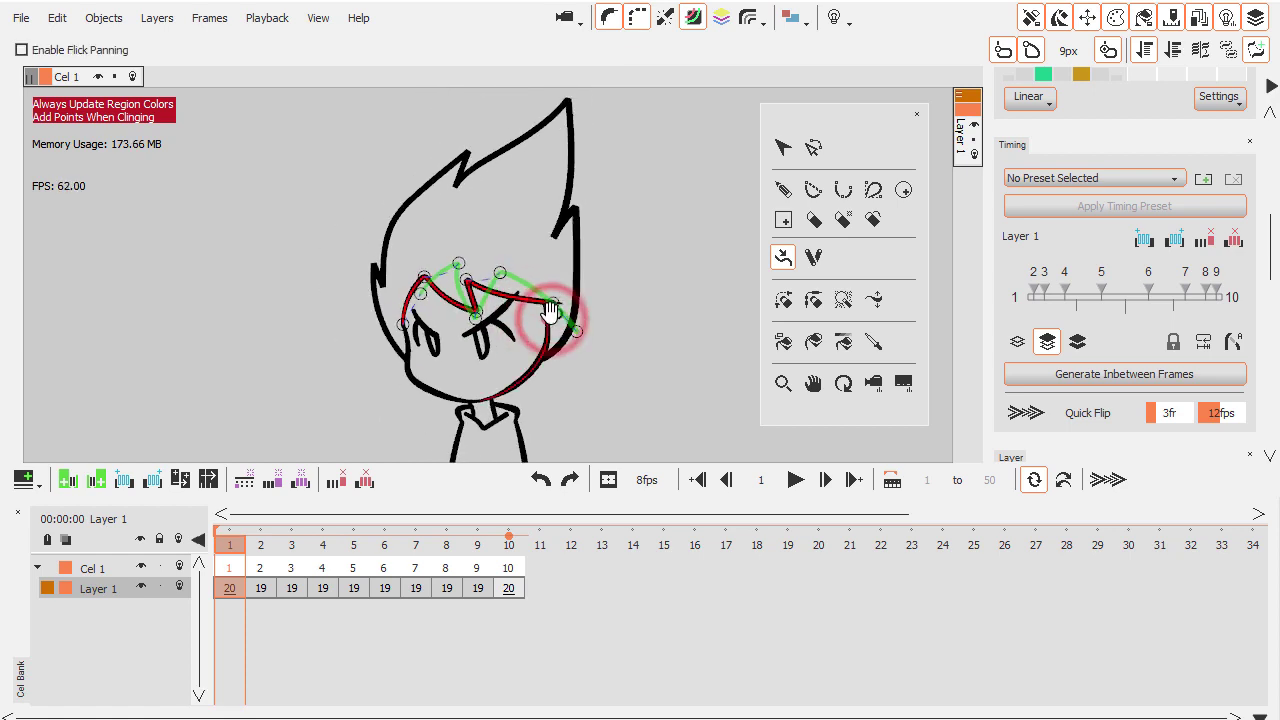
- Regenerate the inbetween frames from frame 5 with the bangs included, and play the animation through to frame 10
click(363, 590)
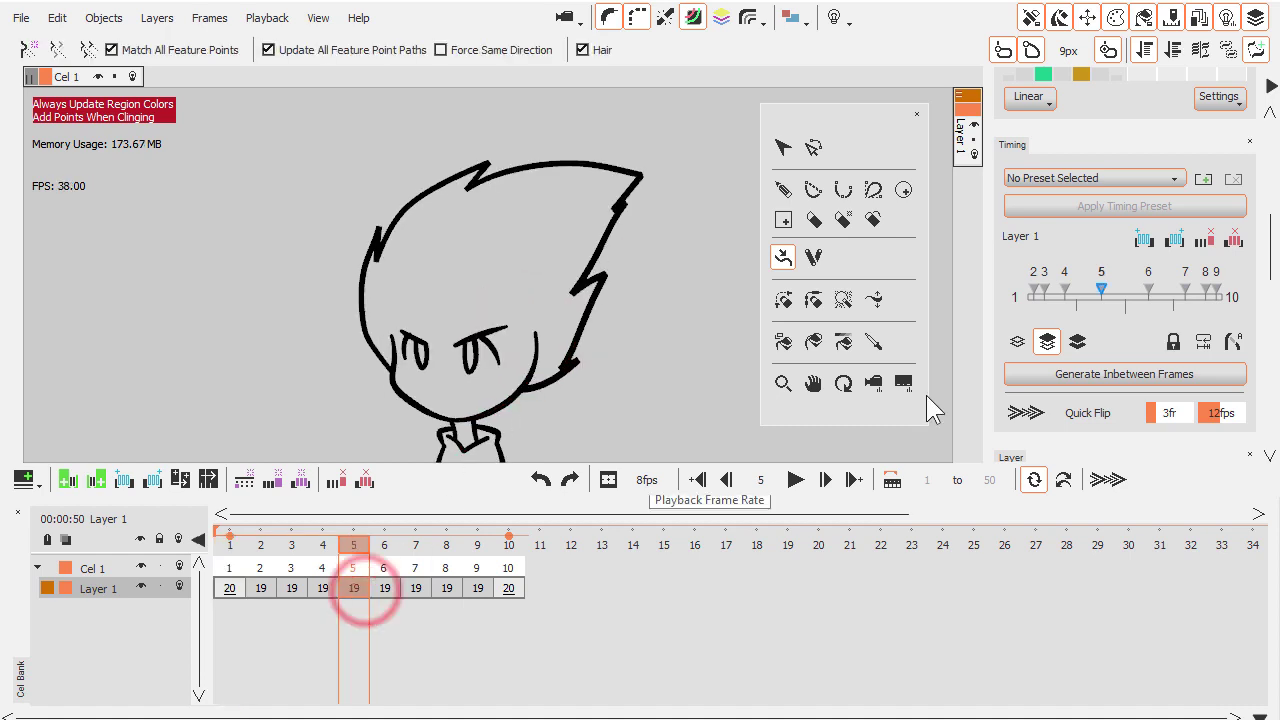
click(1136, 375)
drag(352, 548, 505, 557)
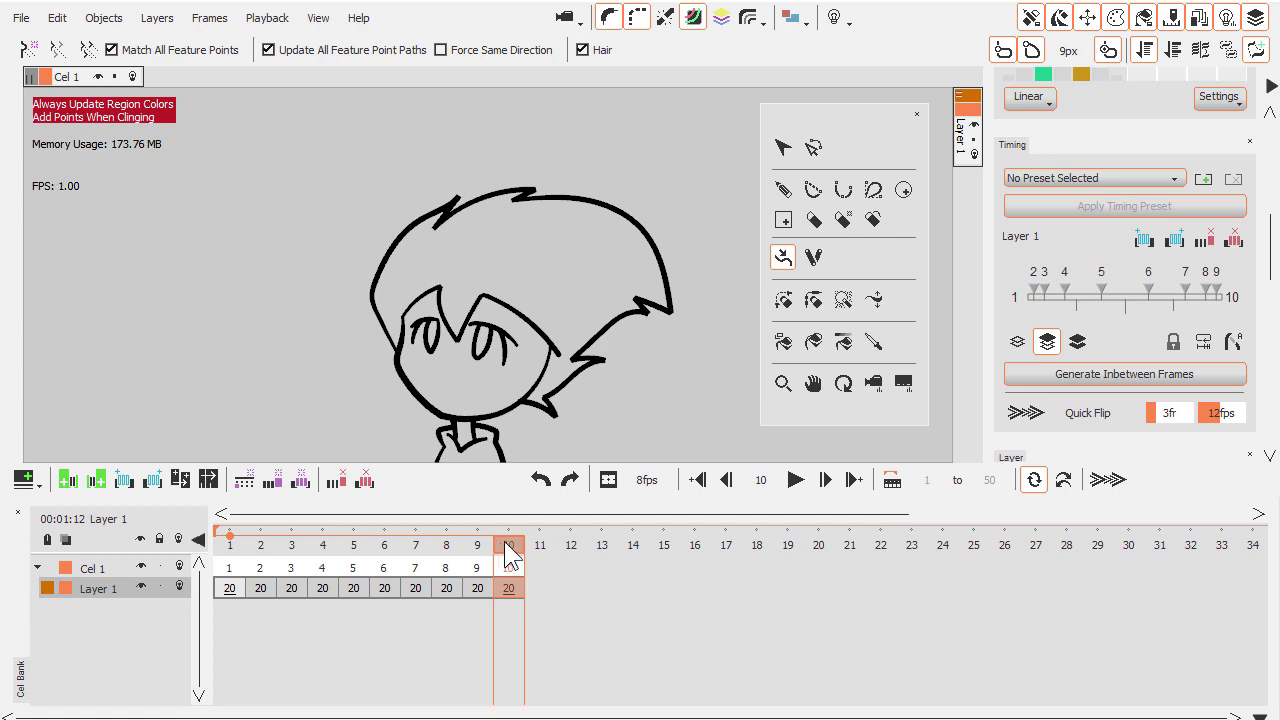
click(797, 481)
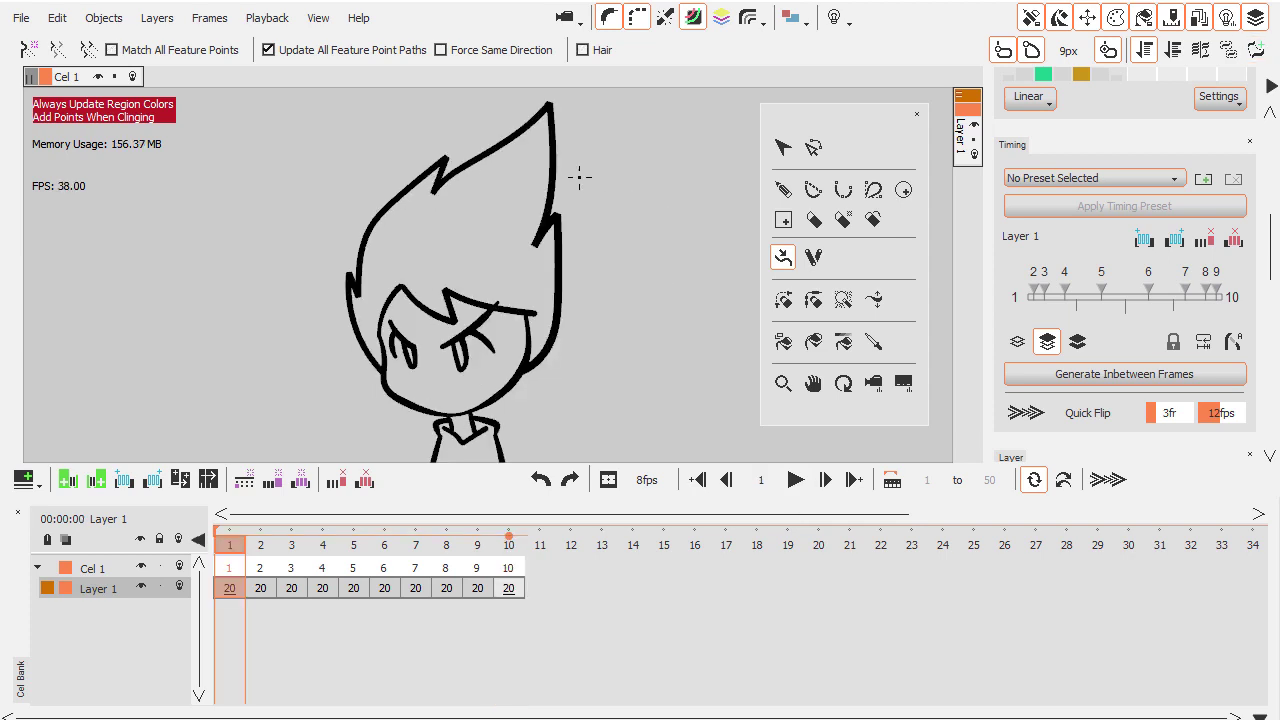
- Select the hair outline on frame 1, match its tip to the frame 10 tip and arc the tip's path outward
click(551, 171)
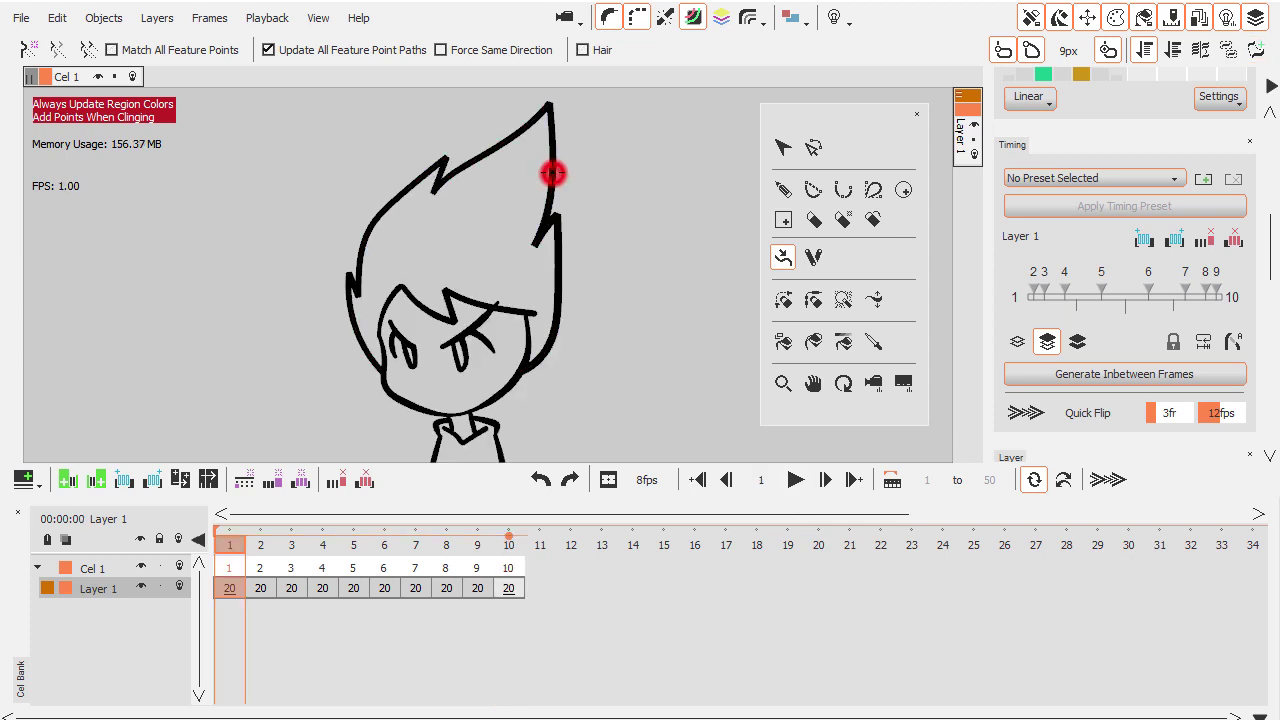
mouse_move(551, 102)
mouse_down()
mouse_move(594, 135)
mouse_move(660, 238)
mouse_up()
click(550, 102)
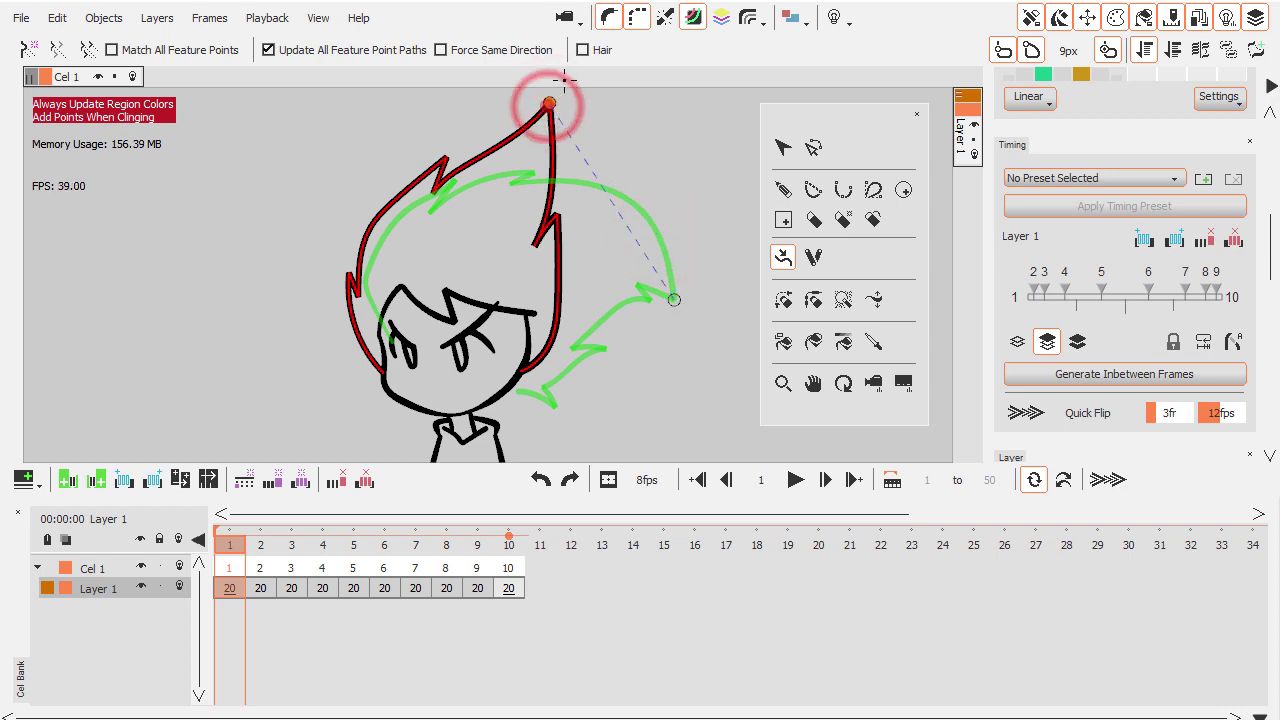
drag(608, 191, 667, 167)
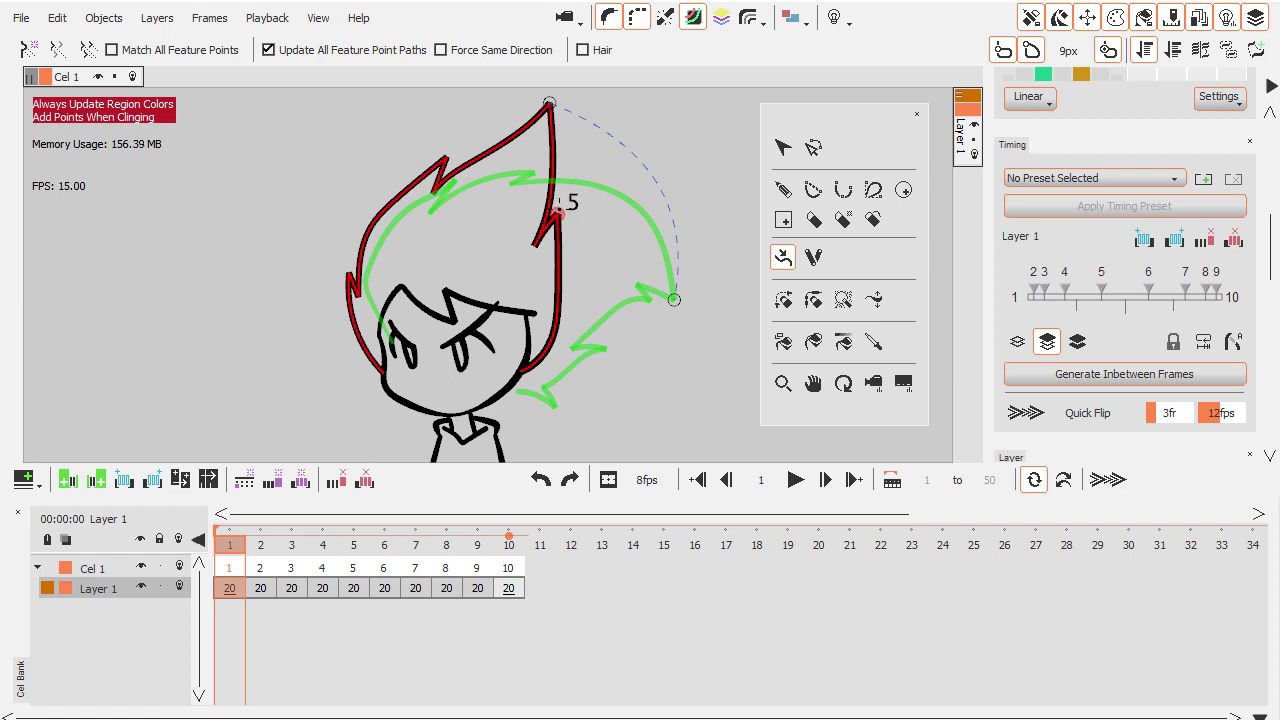
- Add feature points on the hair's lower right spike and left spike, adjusting their matching positions on the frame 10 outline
click(557, 213)
drag(585, 346, 606, 348)
click(348, 272)
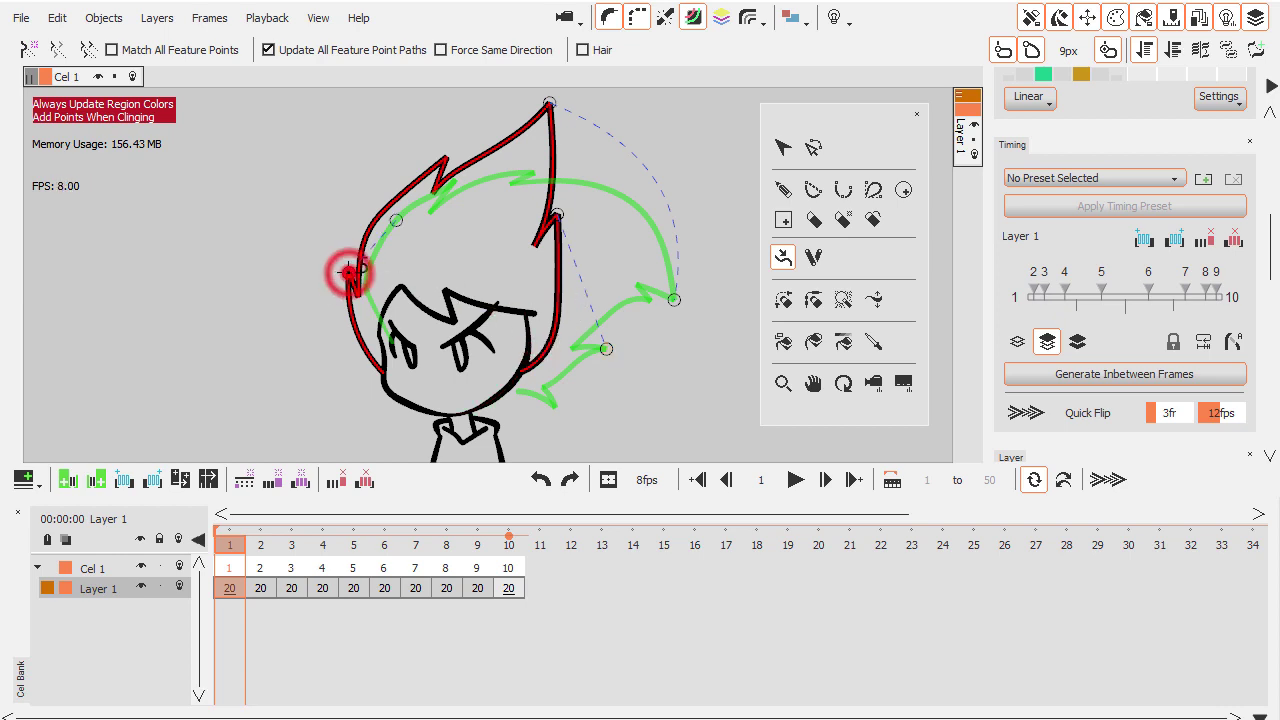
drag(396, 219, 390, 228)
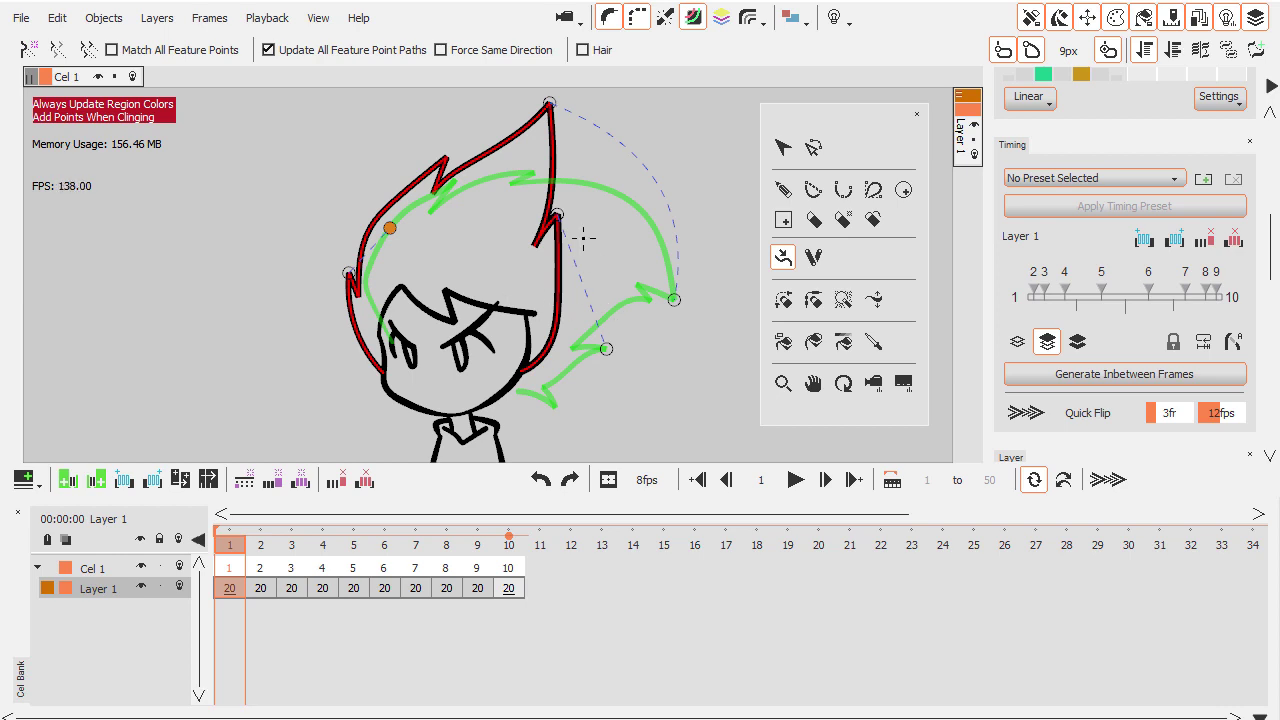
- Remove the lower right spike's feature point, and clear all remaining feature points from the hair outline
right_click(559, 212)
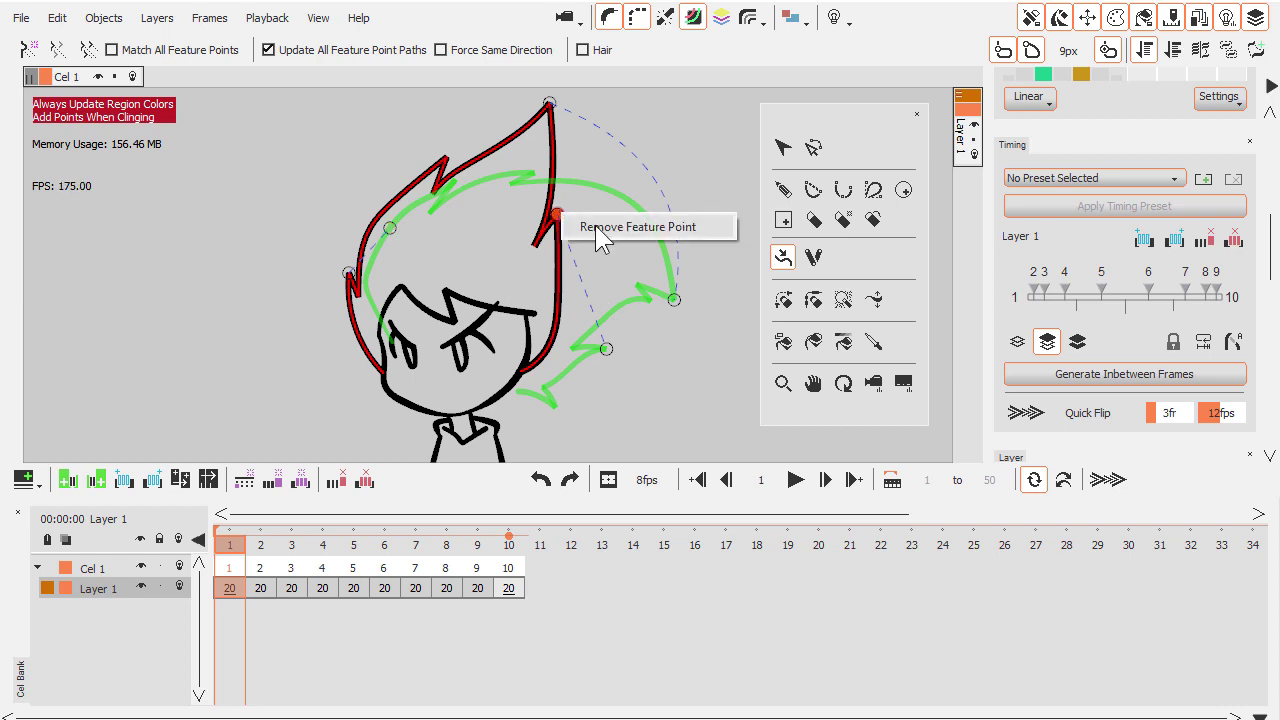
click(595, 226)
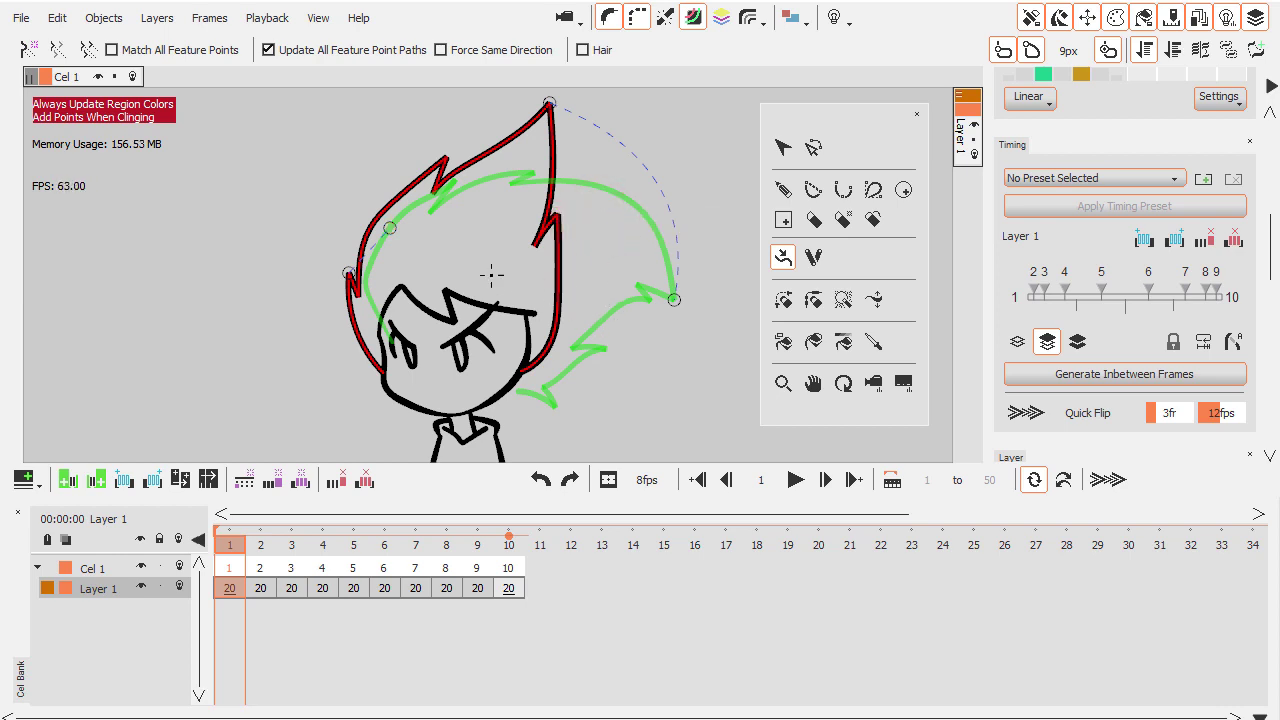
click(29, 52)
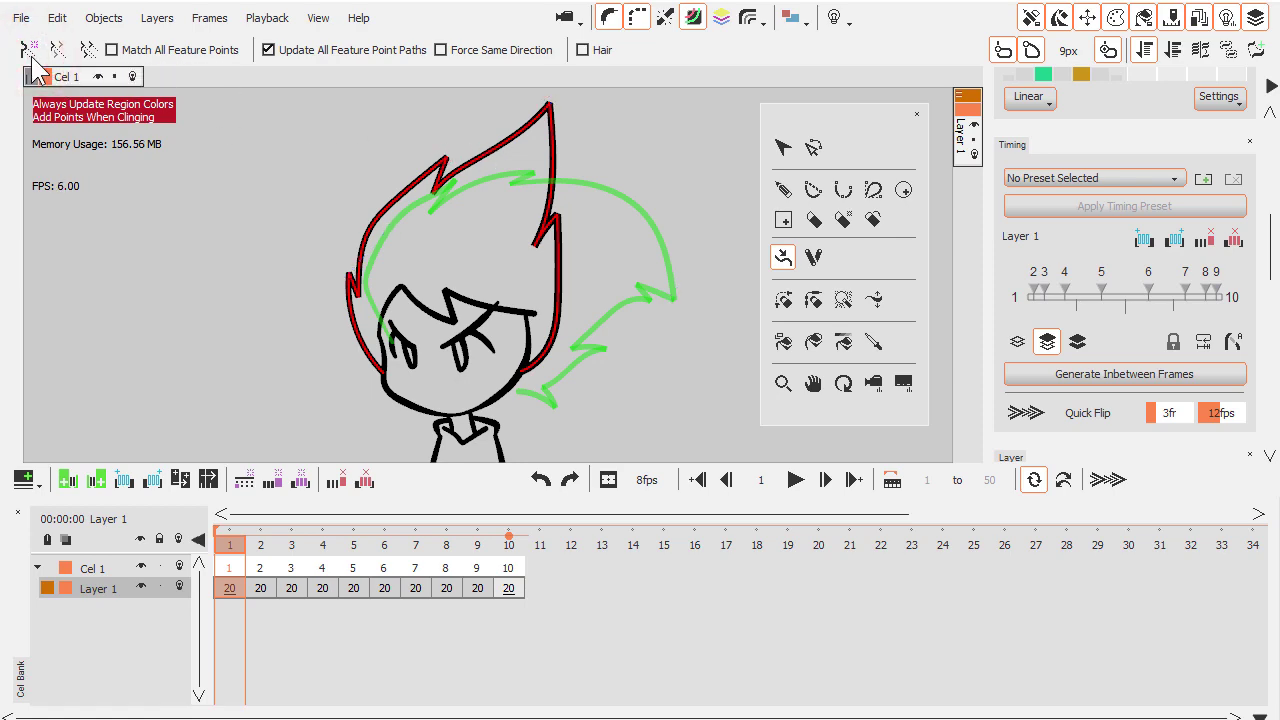